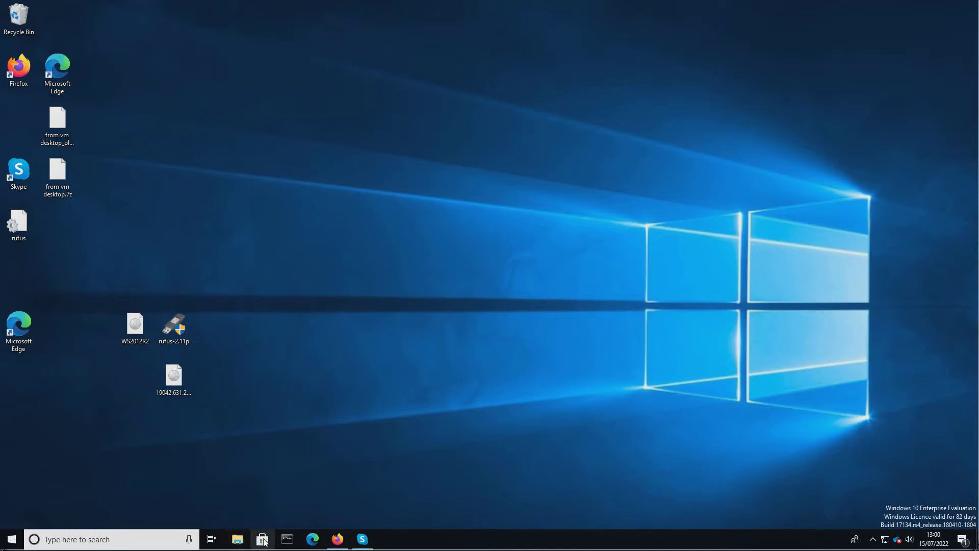
Step: Download Toolkit_v12.4.7z from the MSMG Toolkit downloads page in Firefox and save the file
click(332, 541)
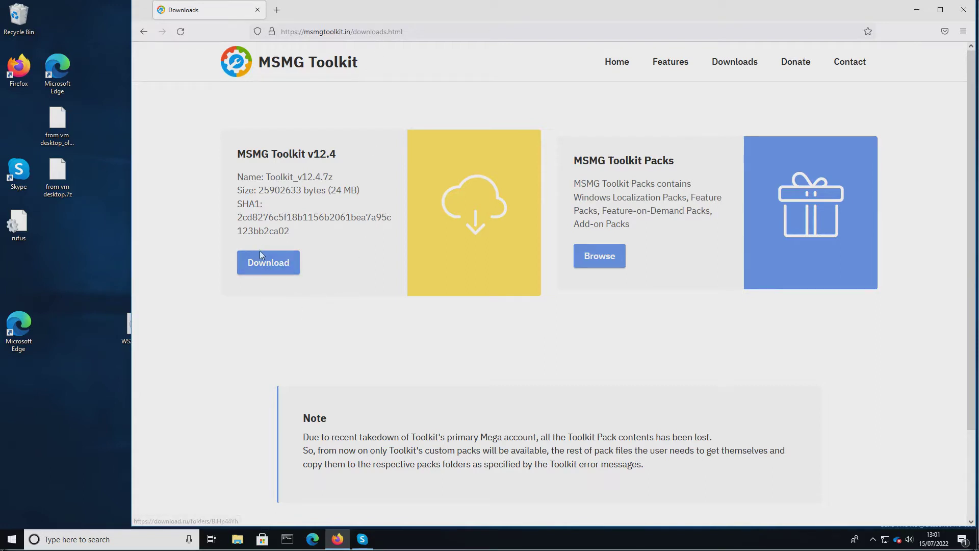
click(260, 265)
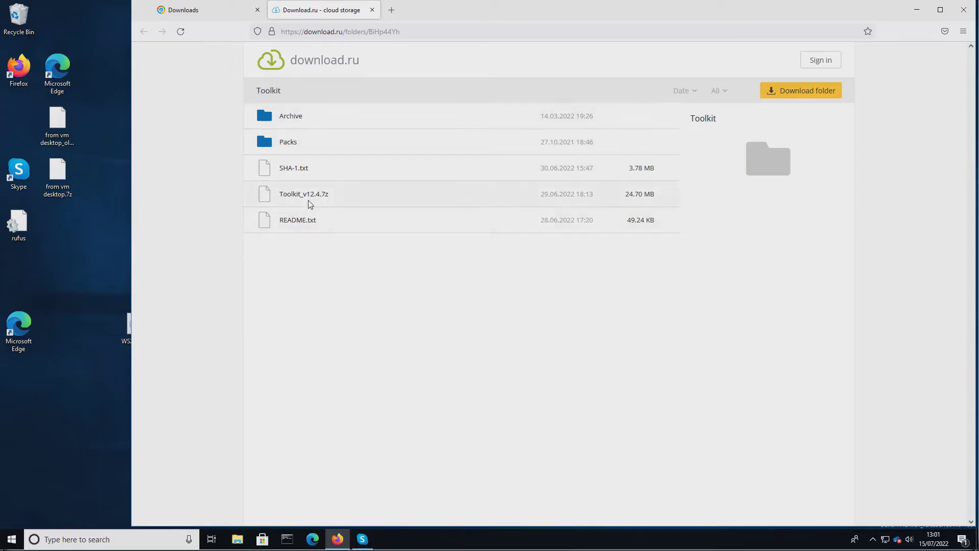
click(320, 195)
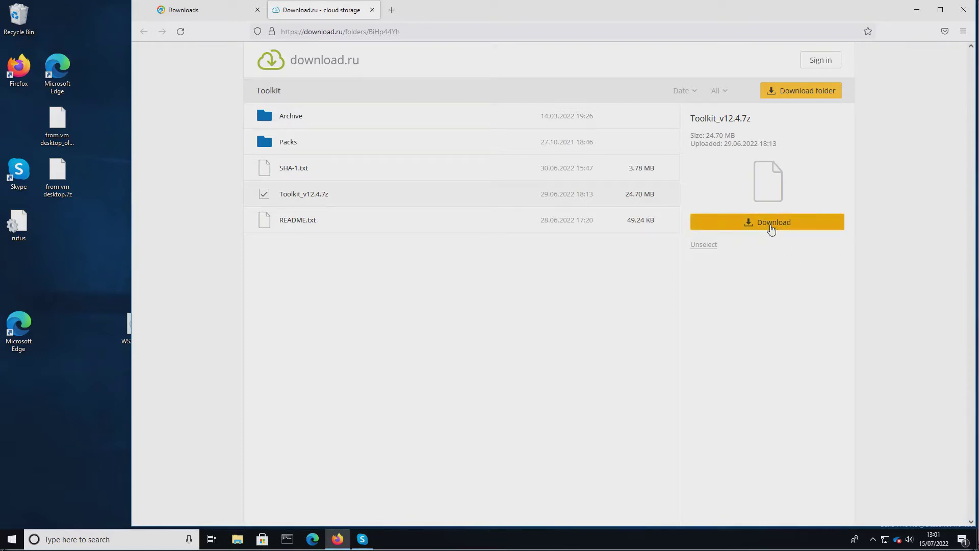
click(771, 224)
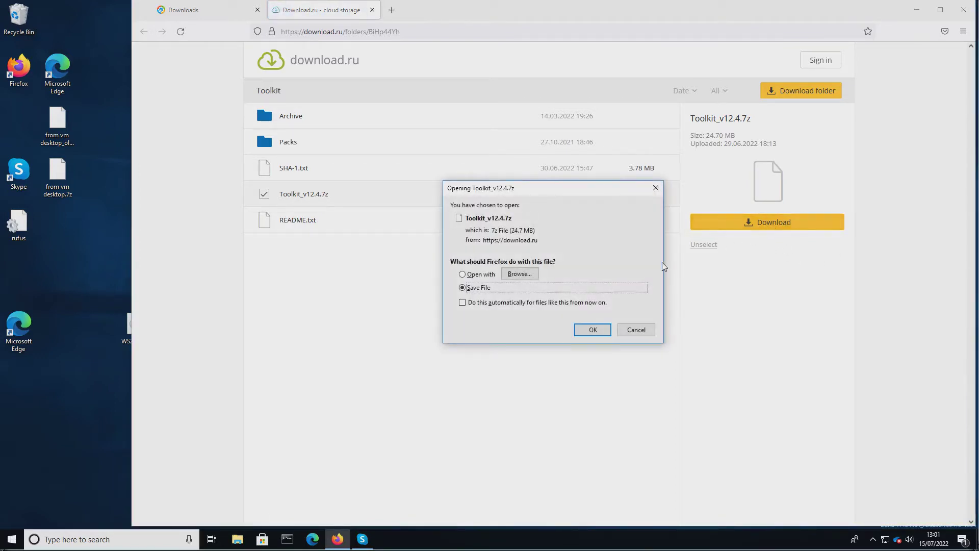
click(593, 330)
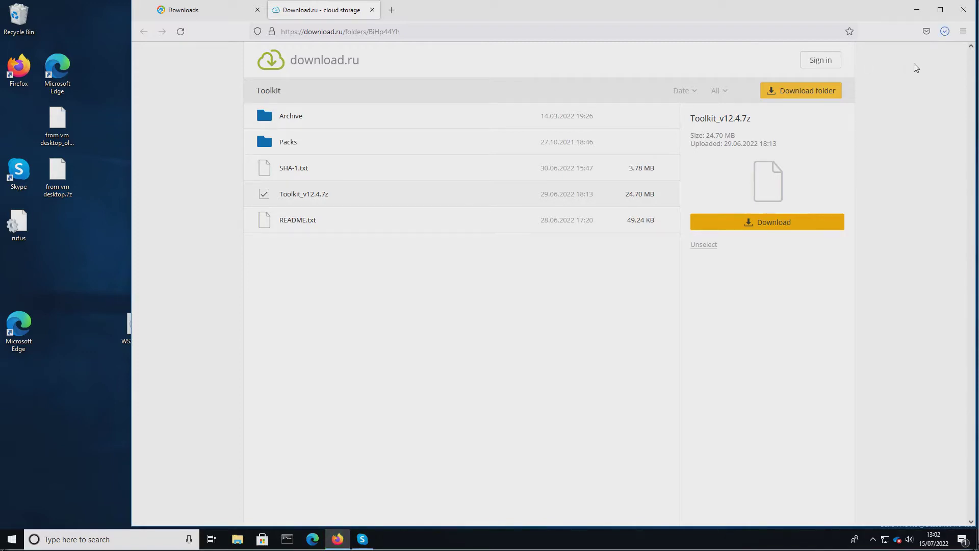
Step: Show the downloaded Toolkit_v12.4.7z in its folder and extract it there with 7-Zip
click(945, 33)
click(940, 58)
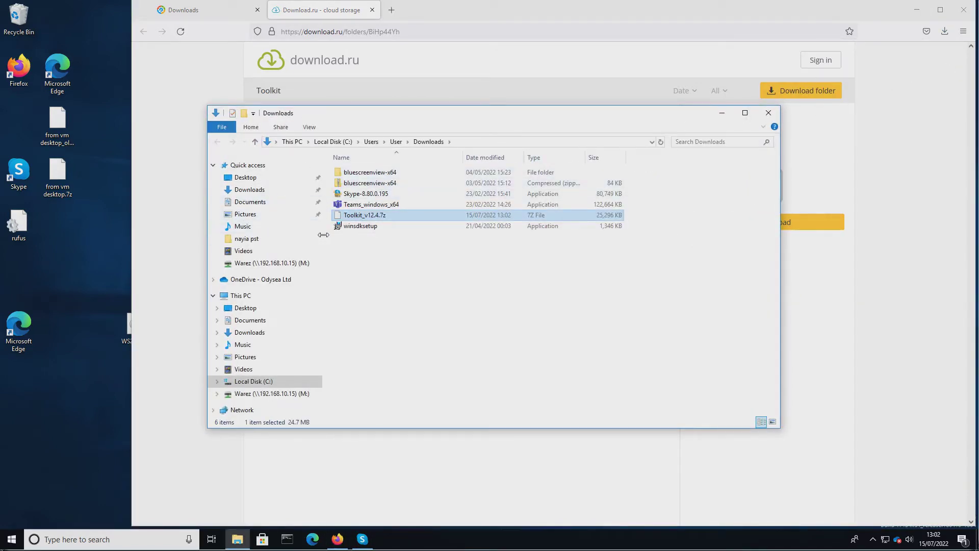
right_click(365, 217)
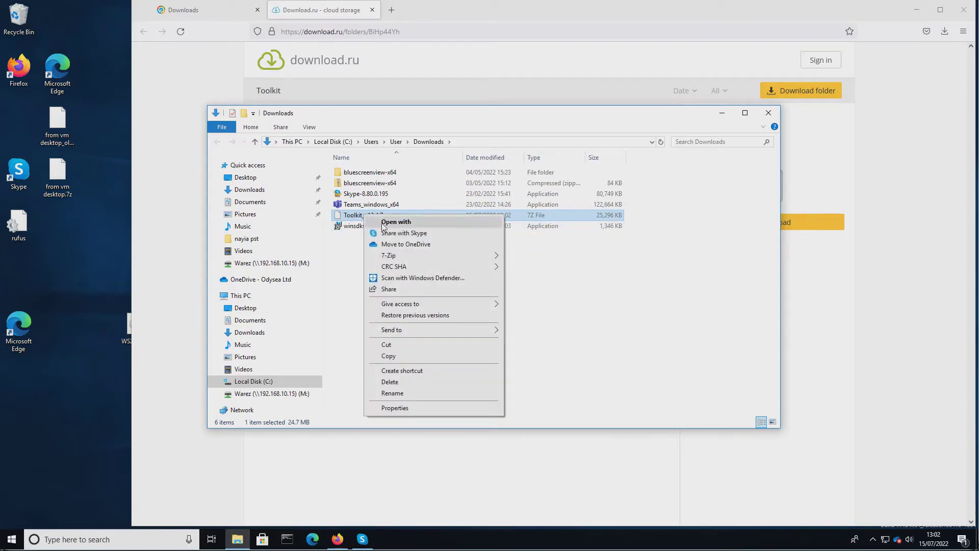
mouse_move(451, 254)
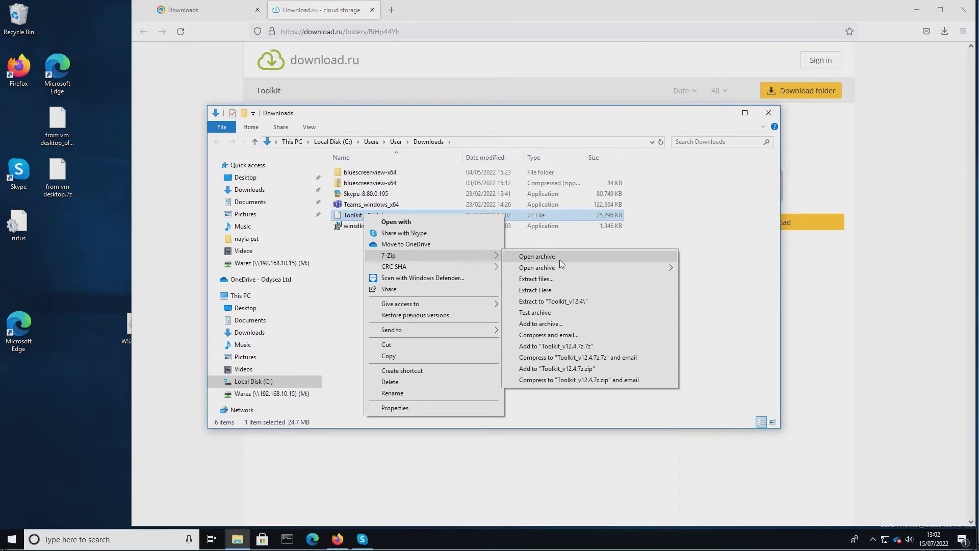
click(561, 288)
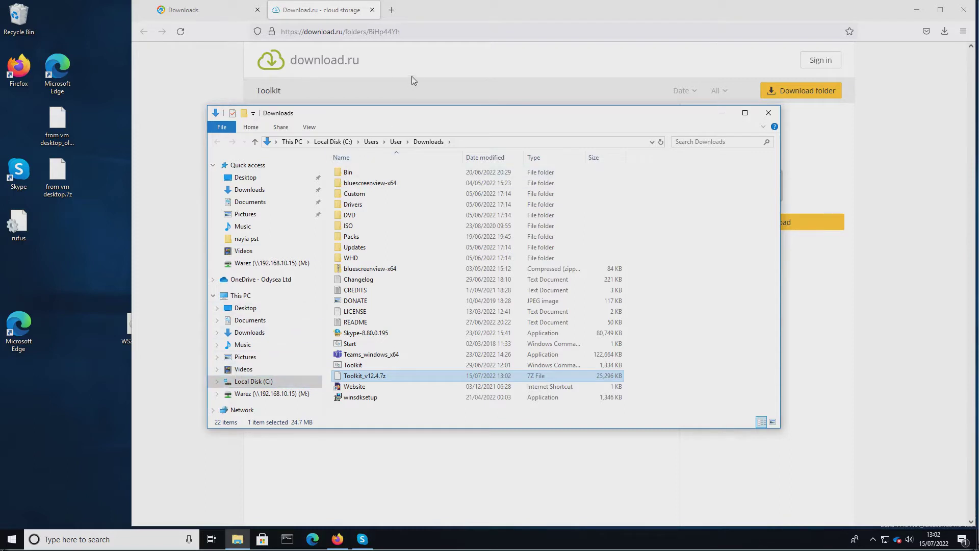
Step: Clear the browser off the desktop and create a new desktop folder named msmg
drag(419, 121, 592, 123)
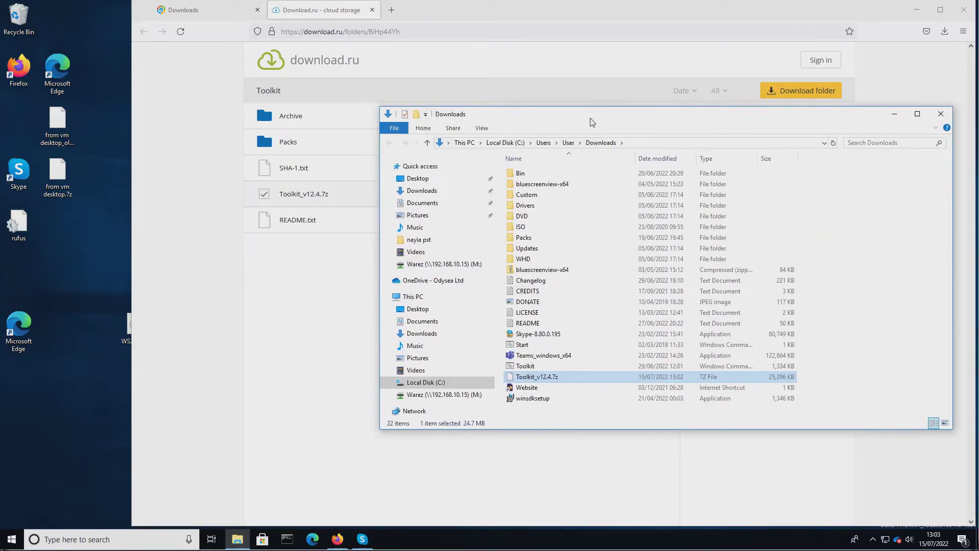
drag(413, 13, 383, 49)
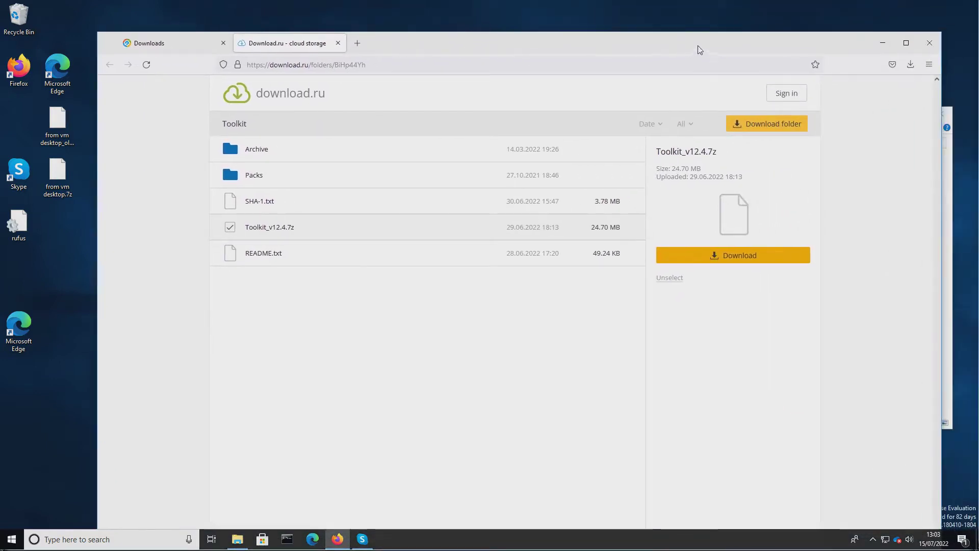
click(884, 45)
right_click(192, 127)
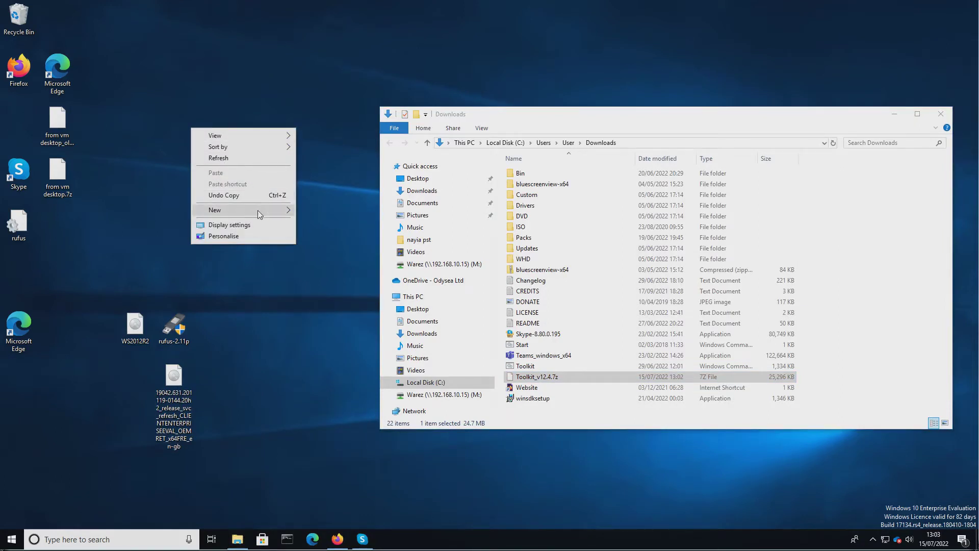
mouse_move(259, 212)
click(313, 212)
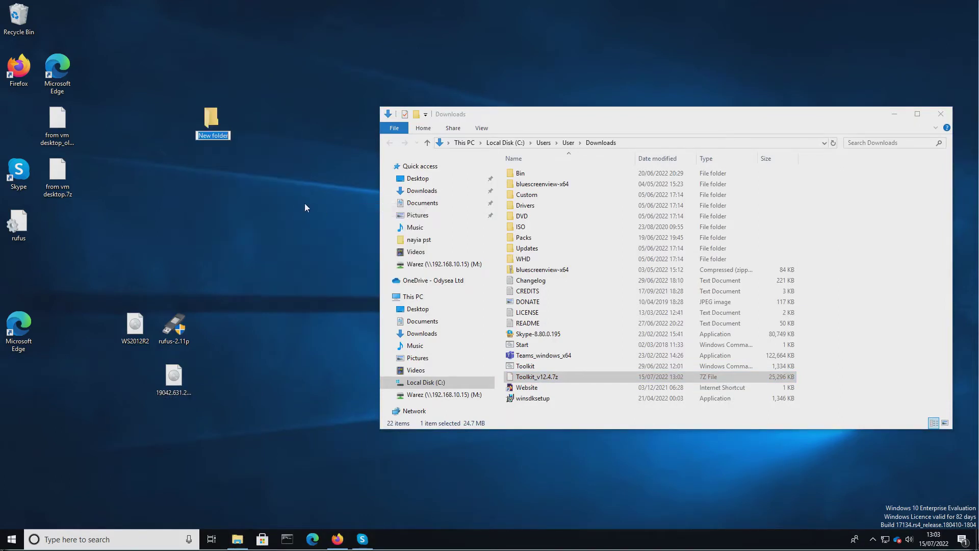
text(msmg)
key(Return)
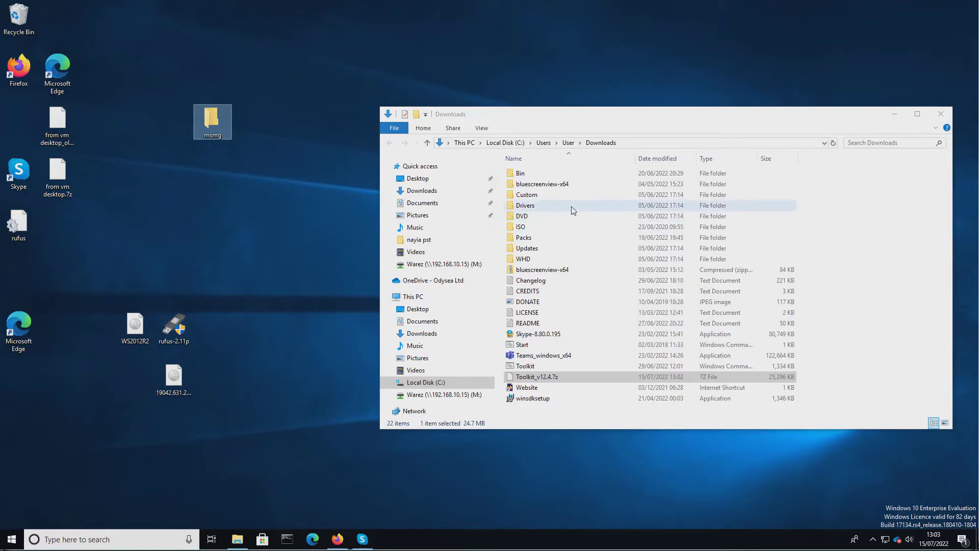
Step: Move the Bin, Custom, Drivers, DVD, ISO, Packs, Updates and WHD folders plus Changelog, CREDITS, LICENSE, README, Start and Toolkit into the msmg folder
click(511, 176)
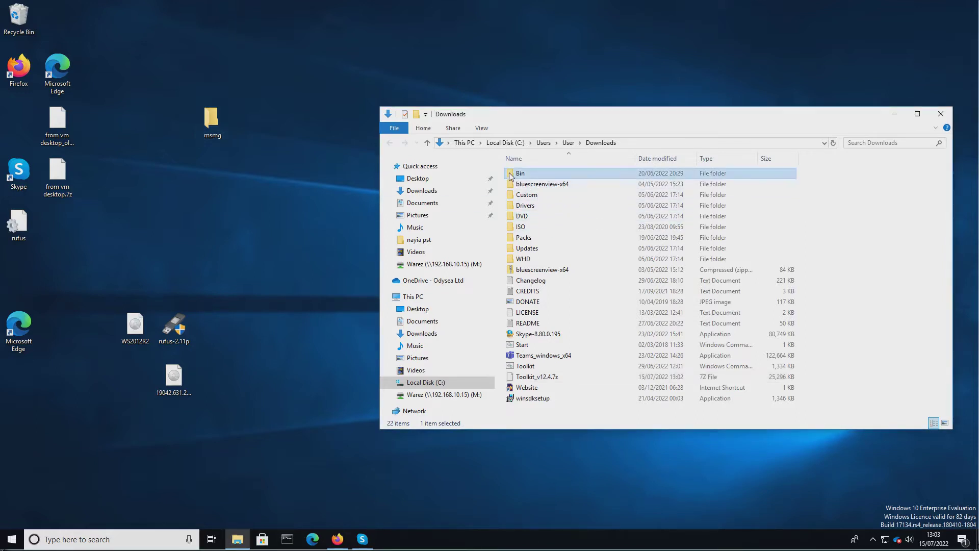
ctrl+click(517, 197)
ctrl+click(515, 206)
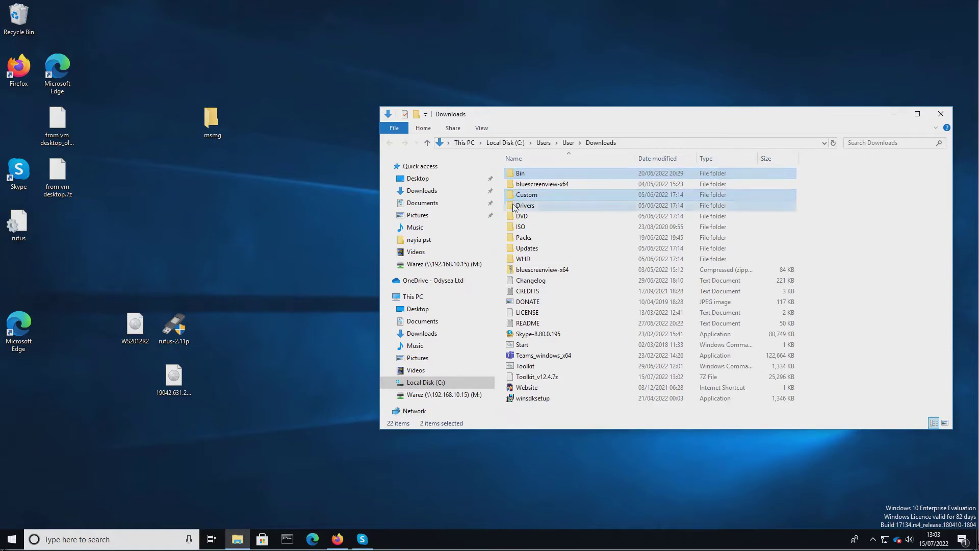
ctrl+click(514, 217)
ctrl+click(514, 227)
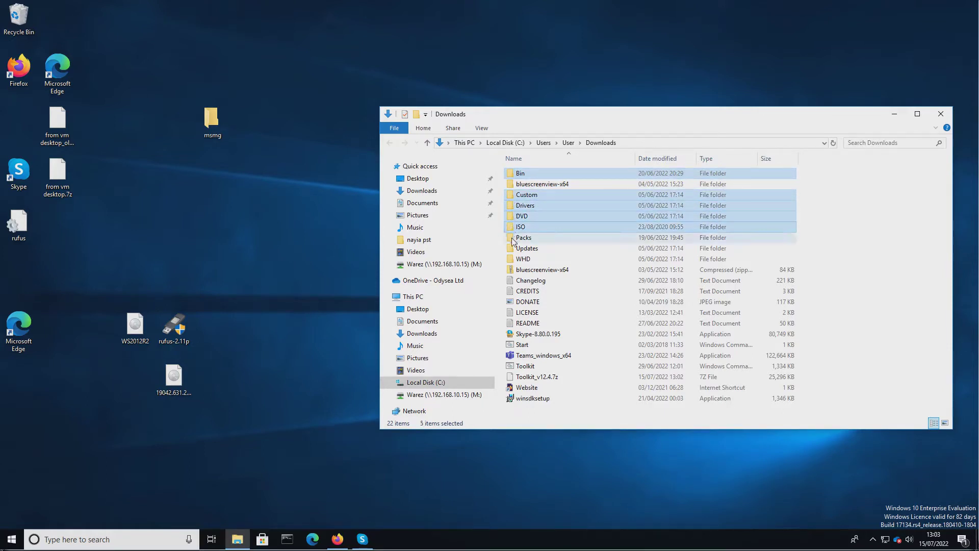
ctrl+click(516, 238)
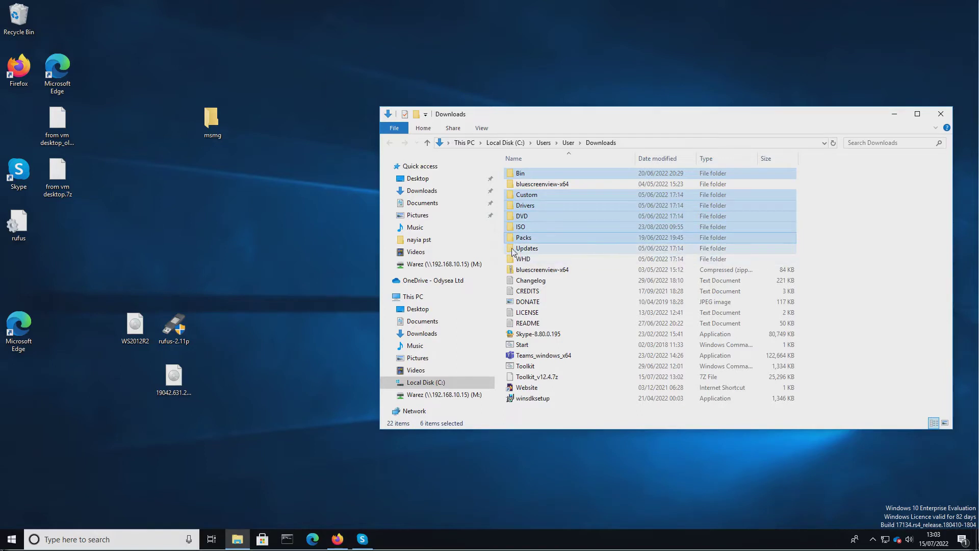
ctrl+click(514, 249)
ctrl+click(515, 259)
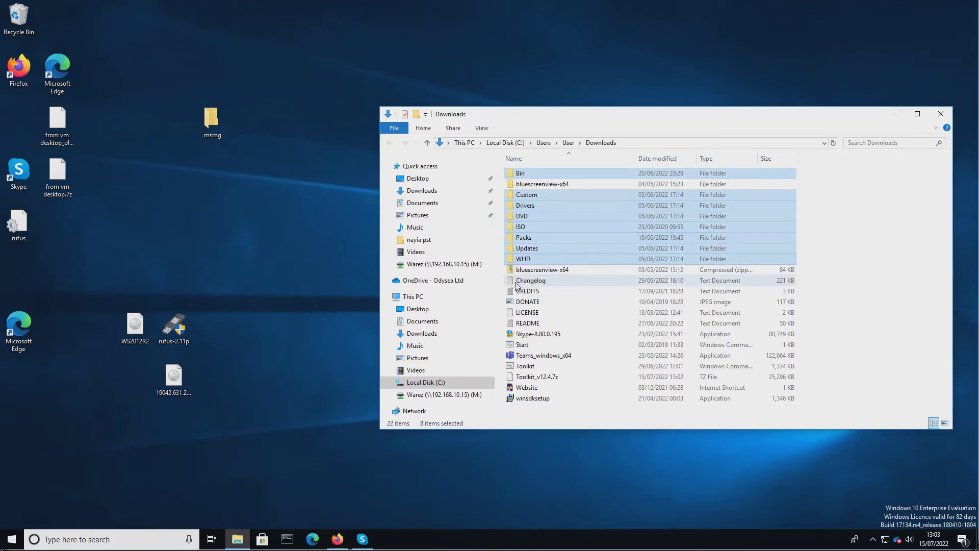
ctrl+click(509, 283)
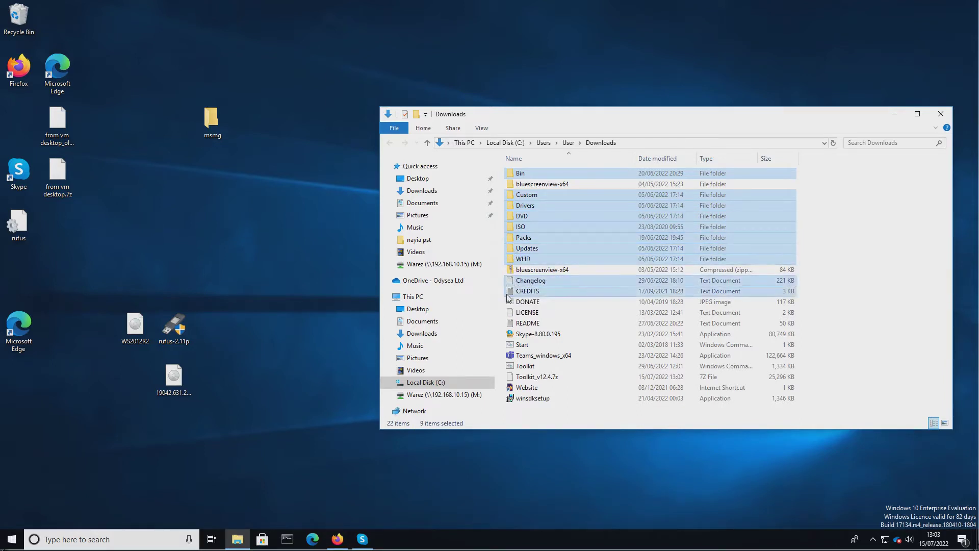
ctrl+click(508, 293)
ctrl+click(510, 312)
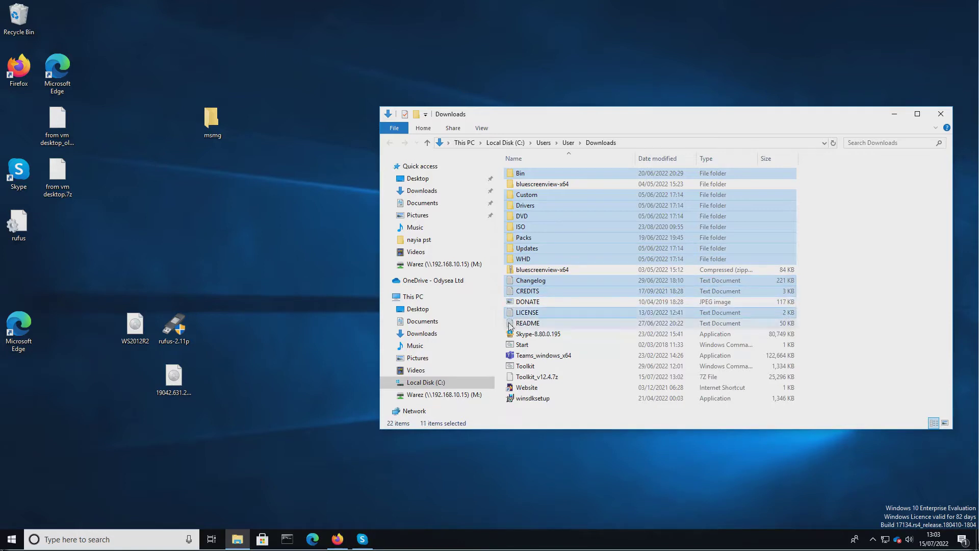
ctrl+click(509, 323)
ctrl+click(521, 345)
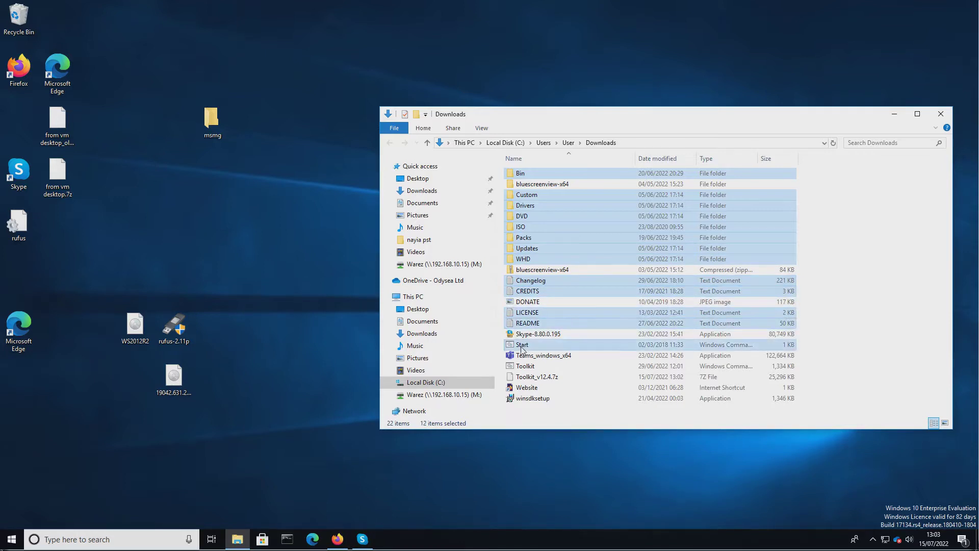
ctrl+click(521, 347)
ctrl+click(523, 368)
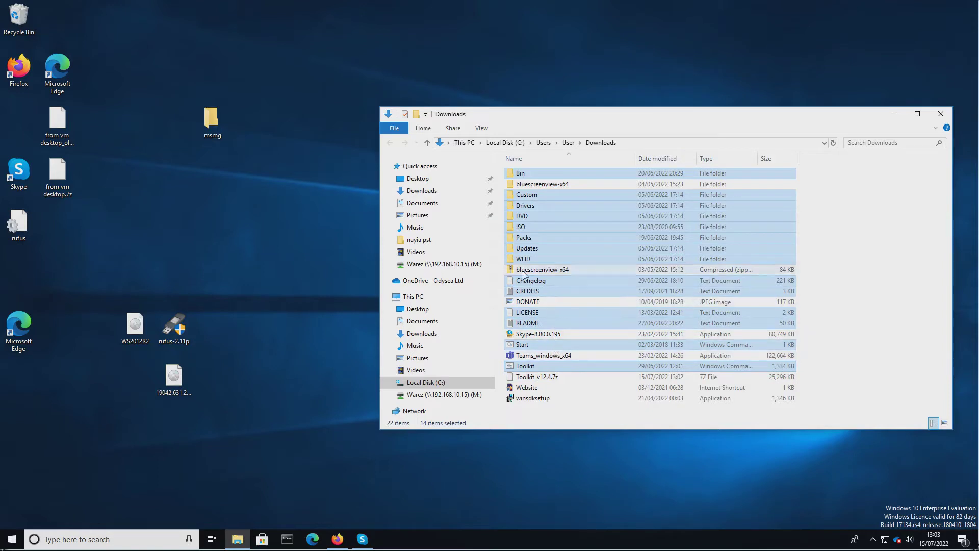
drag(518, 258, 207, 123)
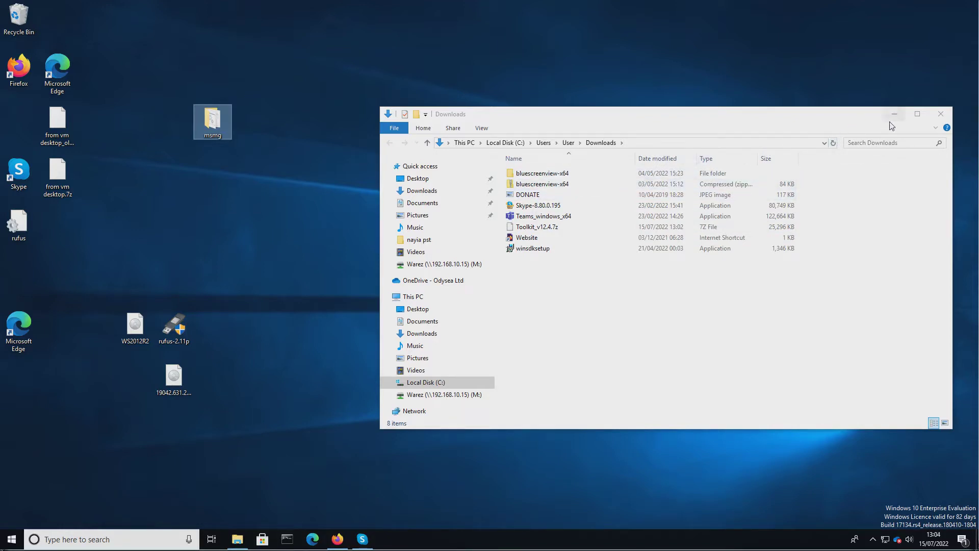
click(931, 116)
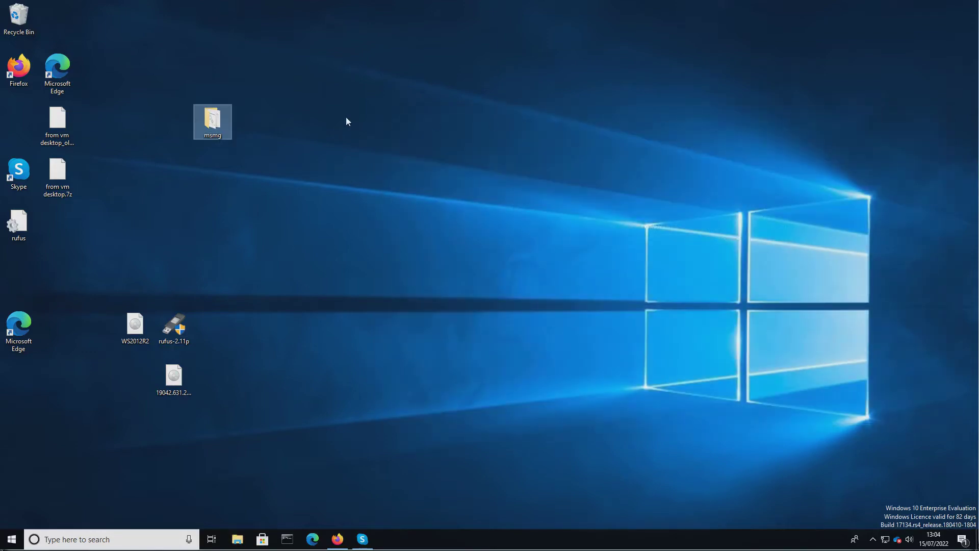
Step: Open the DVD folder inside msmg, check its sources subfolder and return to DVD
mouse_move(217, 119)
double_click(211, 124)
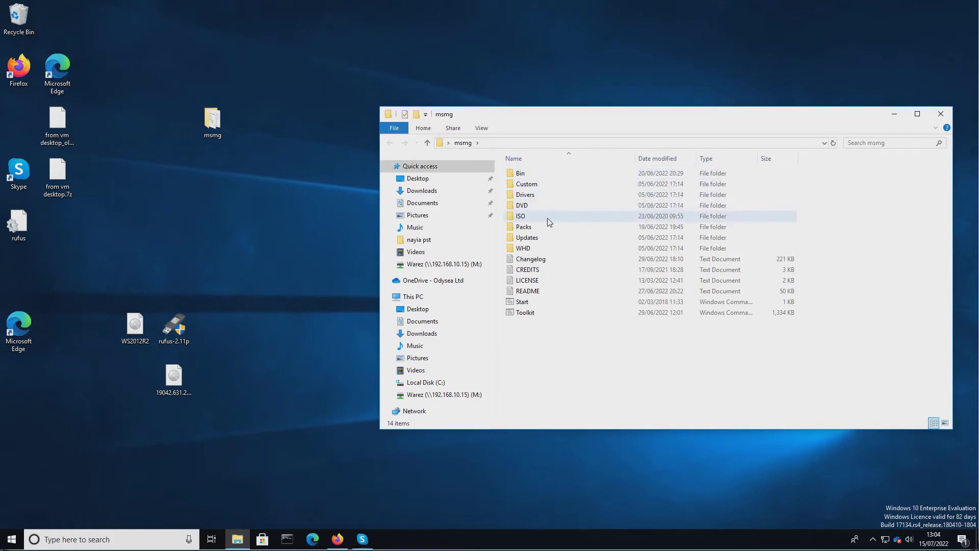
double_click(511, 207)
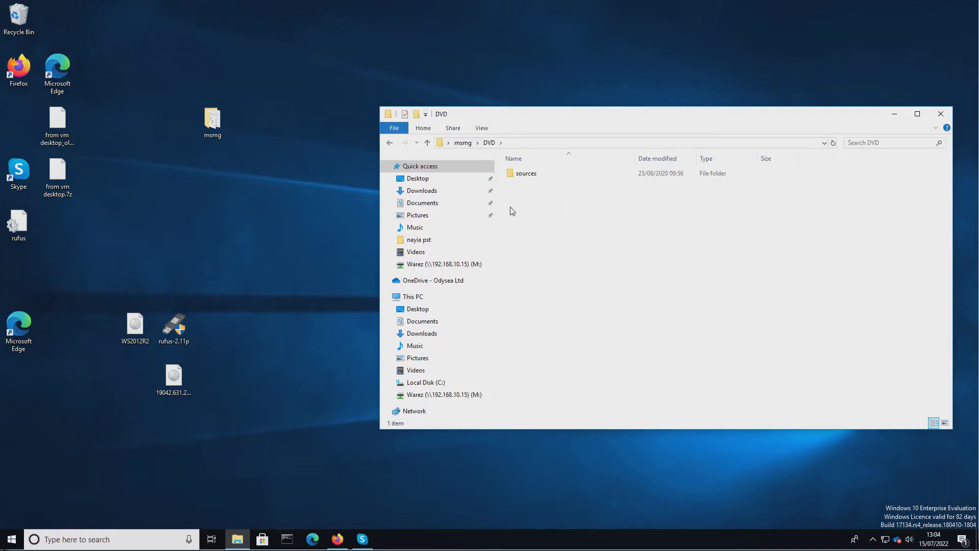
click(513, 177)
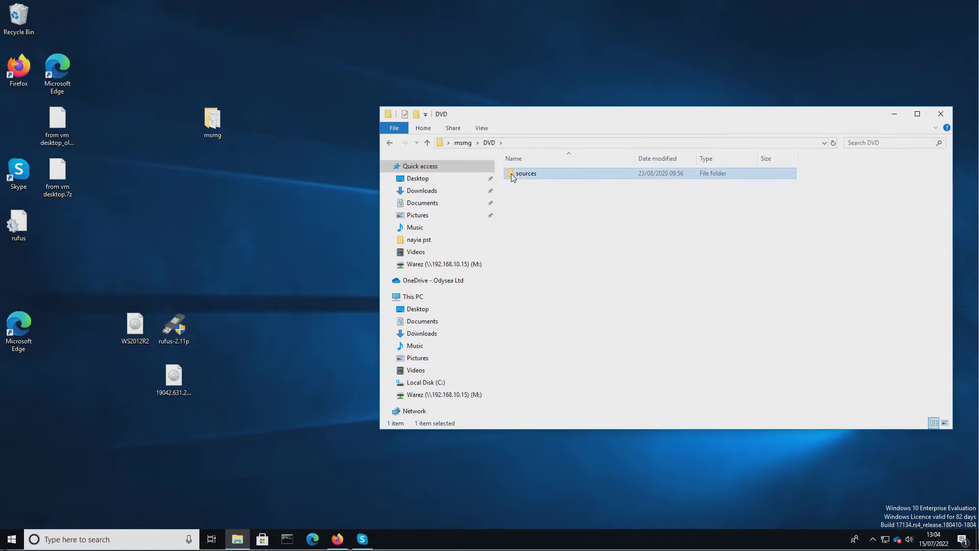
double_click(512, 177)
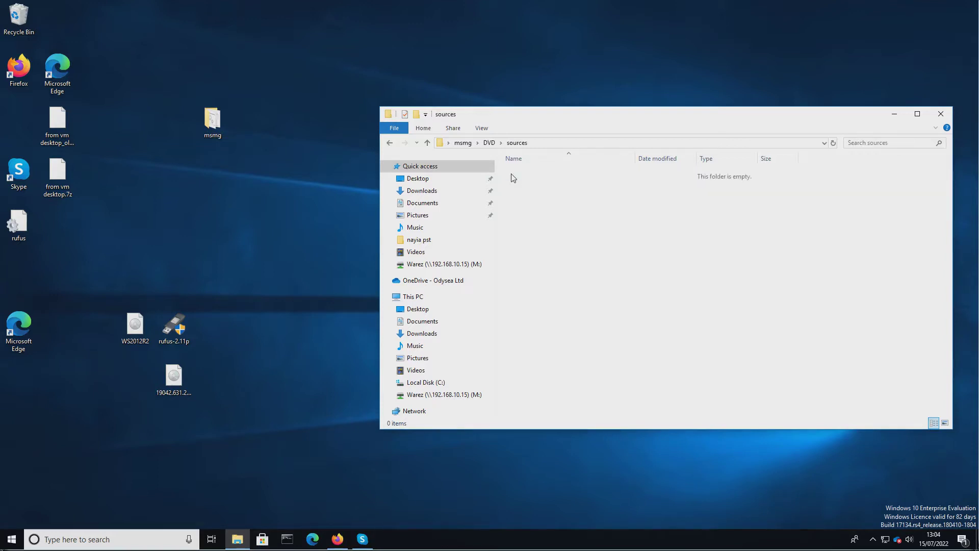
click(389, 144)
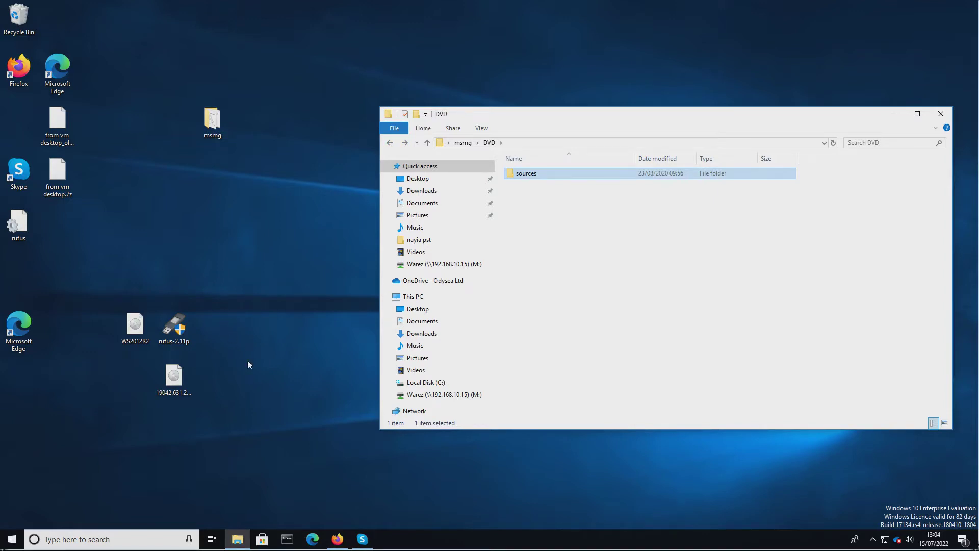
Step: Mount the 19042.631 disc image from the desktop and copy all its files and folders into the msmg DVD folder
click(171, 383)
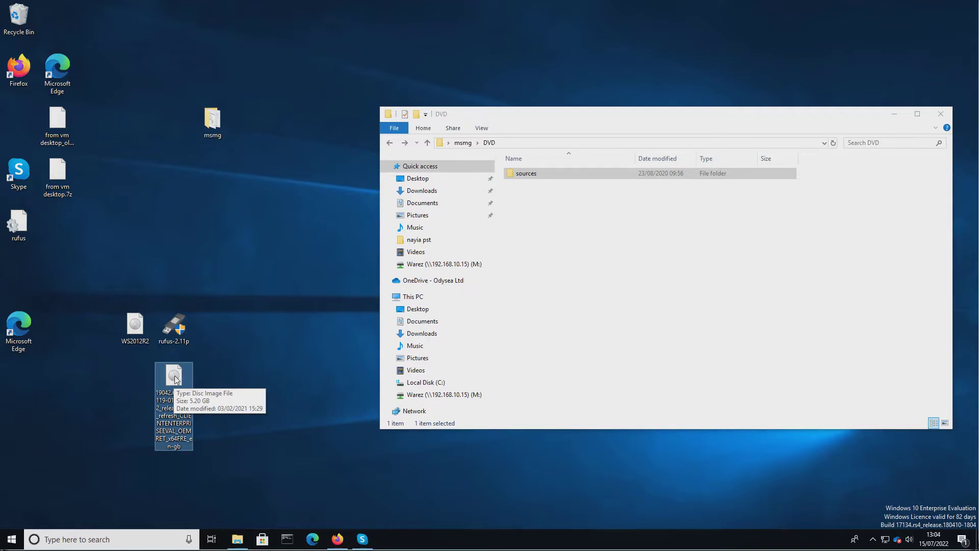
double_click(174, 376)
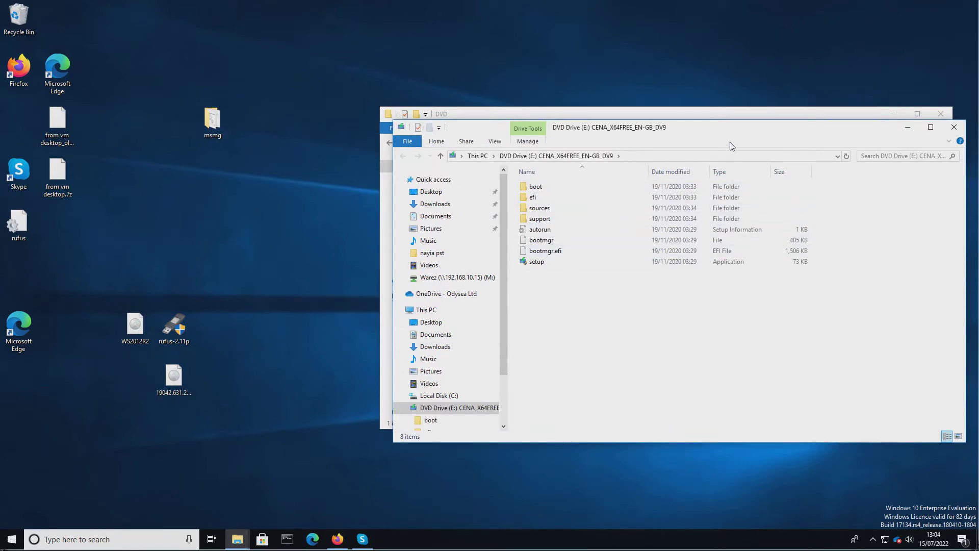
drag(744, 128, 655, 213)
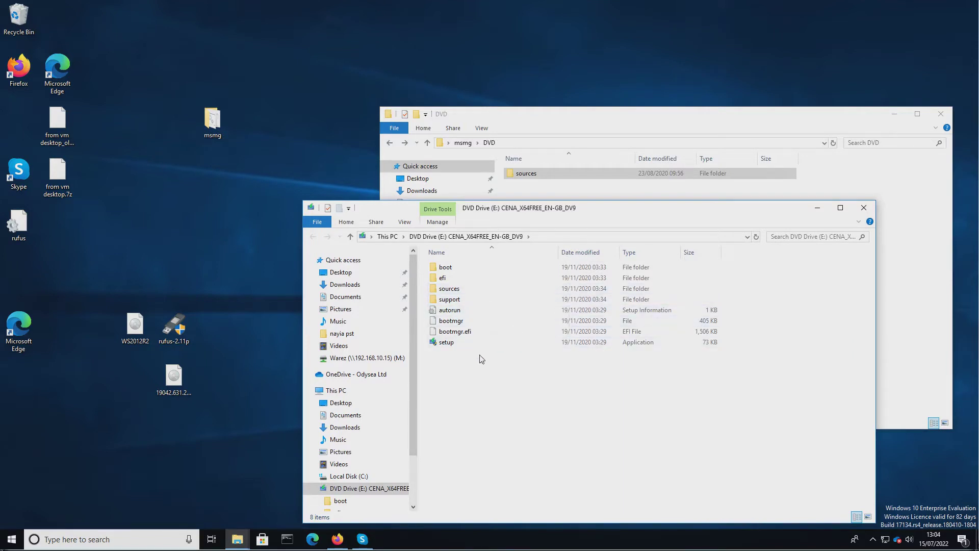
drag(545, 214, 554, 273)
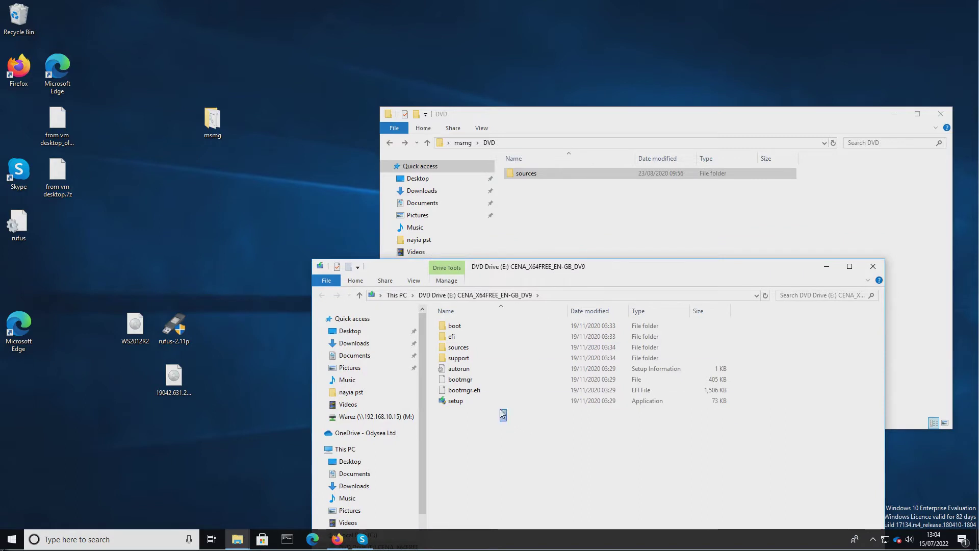
drag(501, 410, 577, 246)
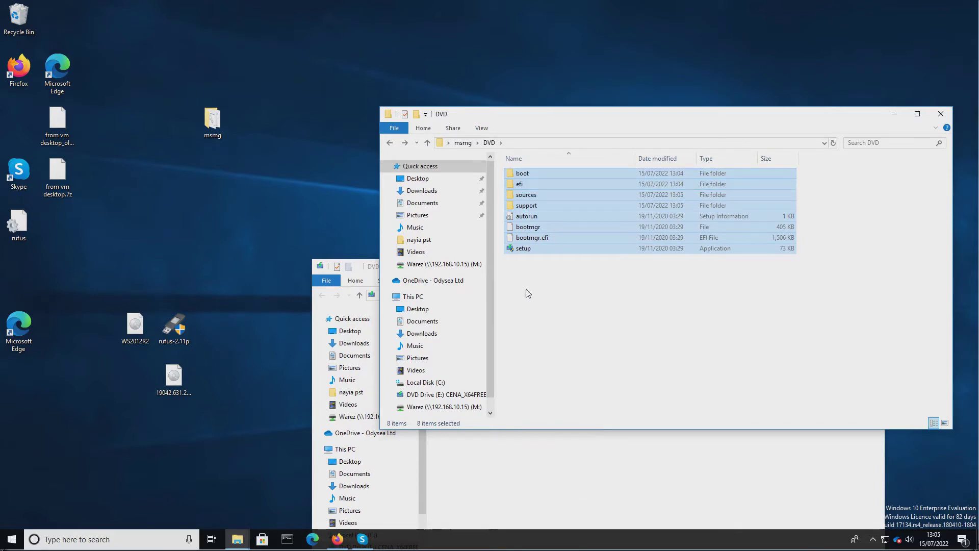
Step: Close the mounted DVD drive window and return from the DVD folder to the msmg folder
click(724, 351)
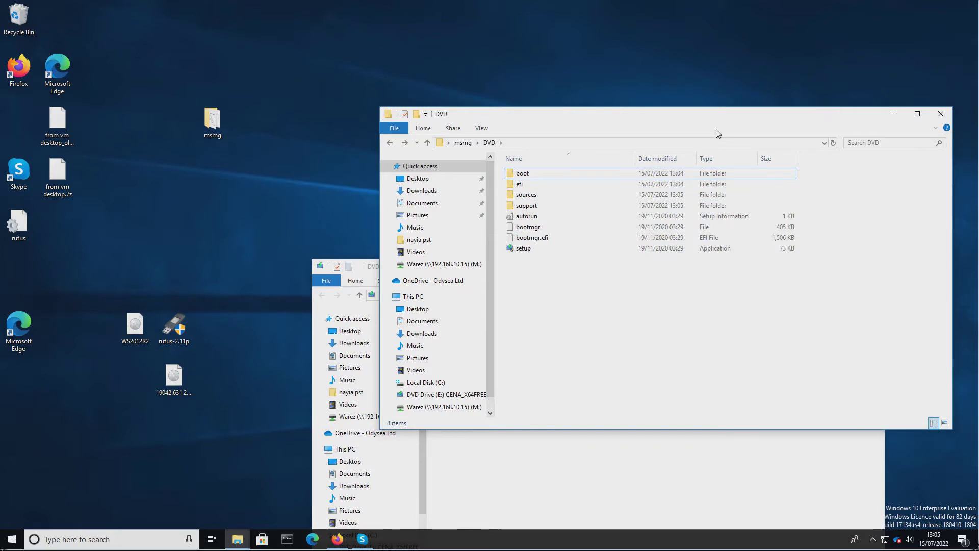
drag(629, 119, 579, 62)
click(584, 493)
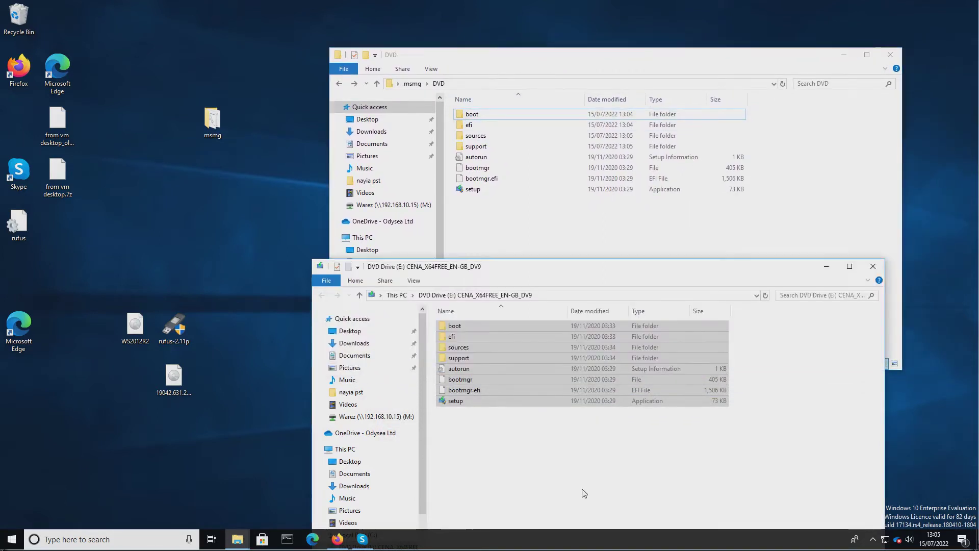
click(873, 266)
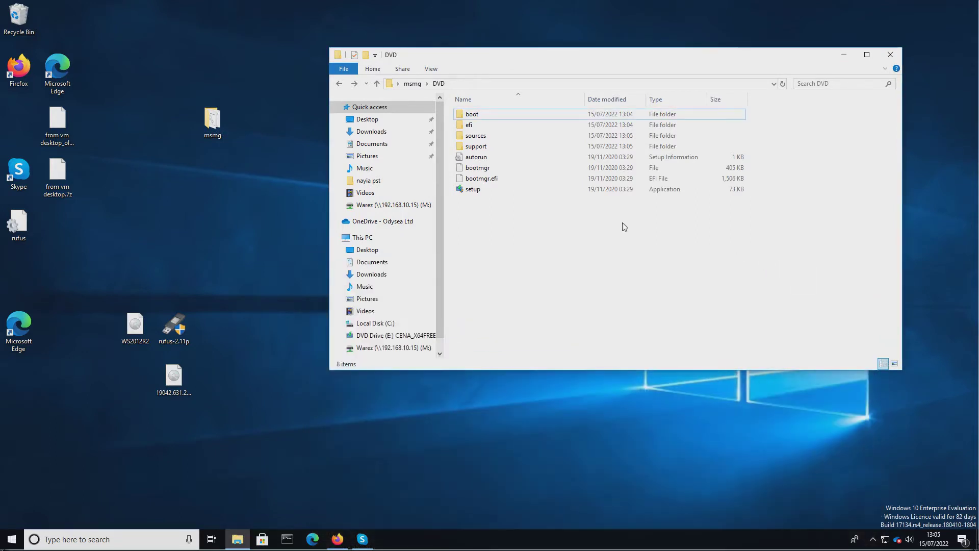
click(337, 84)
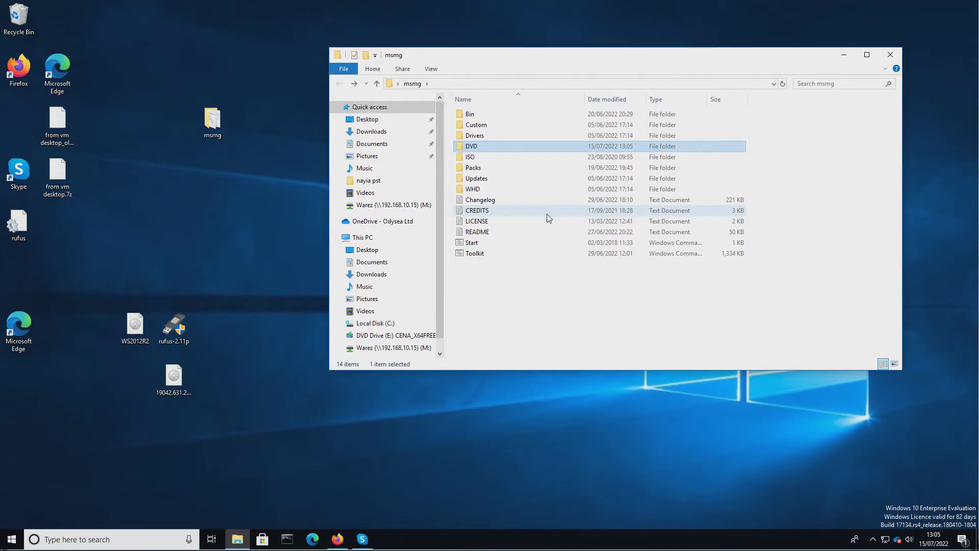
Step: Run the Start script with administrator permission, accept the MSMG Toolkit EULA and continue to the main menu
double_click(459, 244)
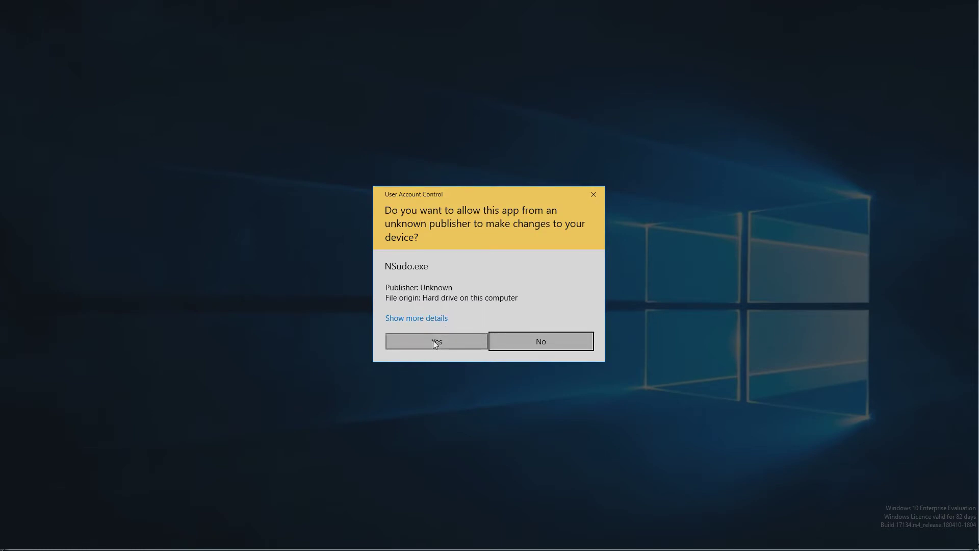
click(433, 340)
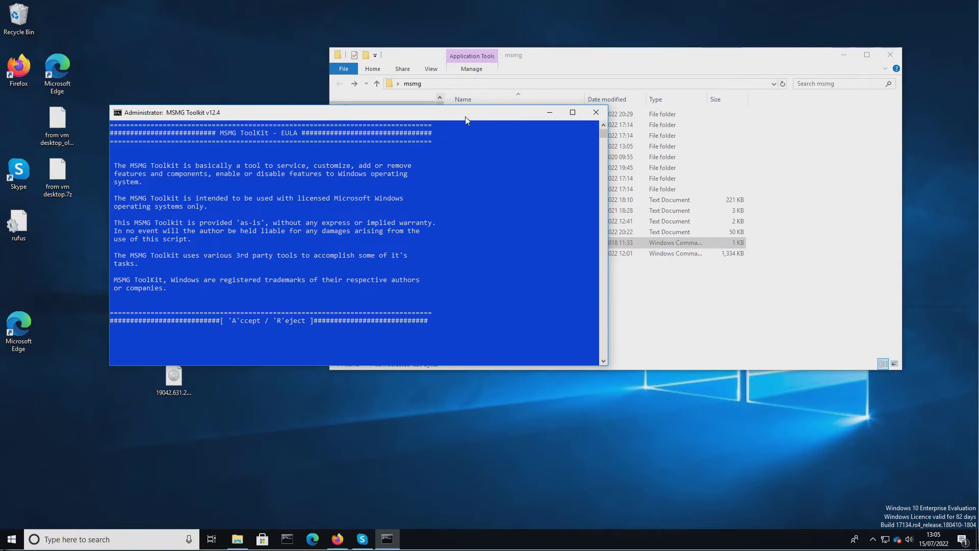
drag(456, 126, 718, 175)
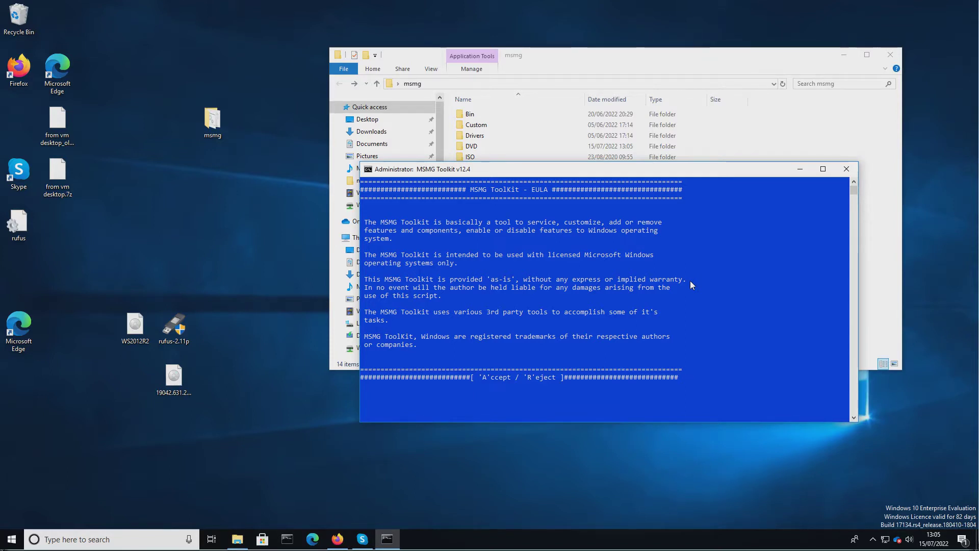
key(a)
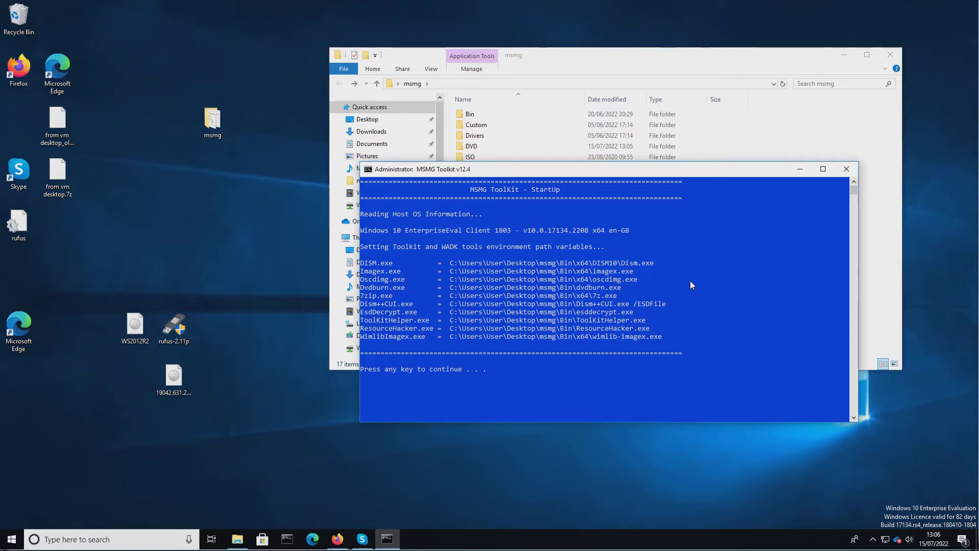
key(Return)
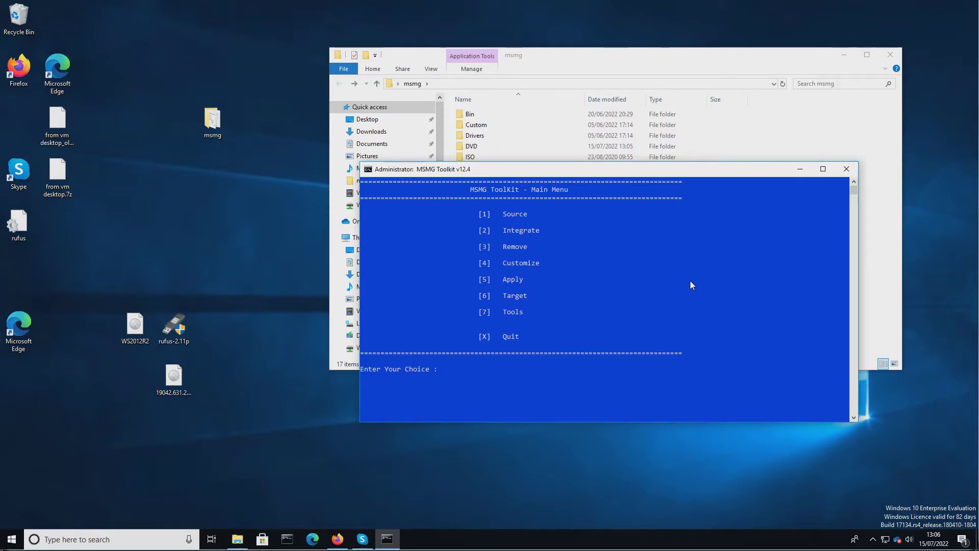
Step: Select the source from the DVD folder with image index 1, mounting the Windows Setup Boot and Recovery images too
text(1)
key(Return)
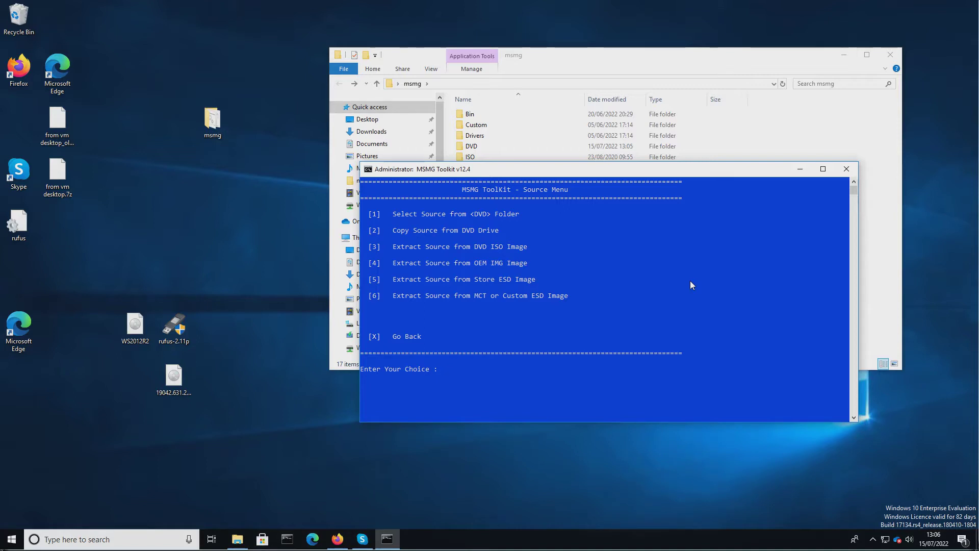
text(1)
key(Return)
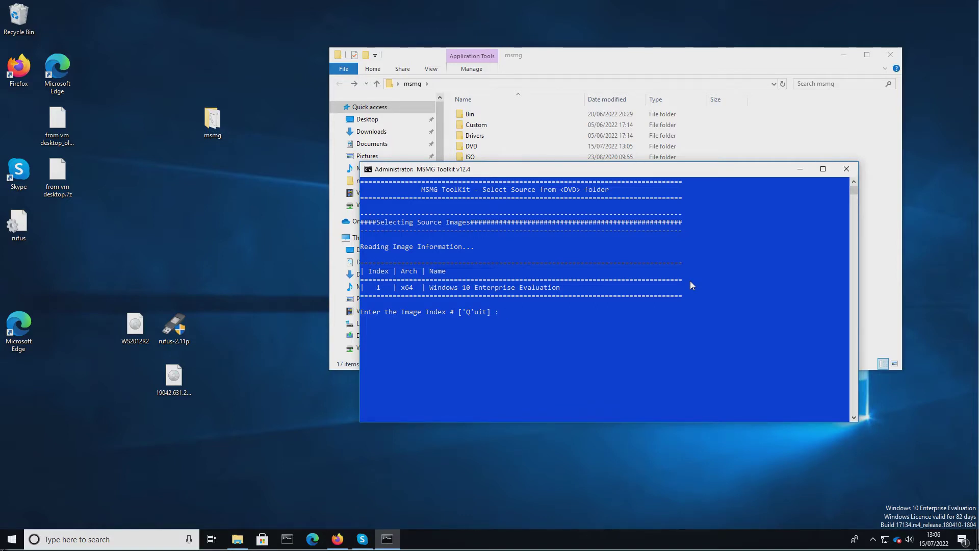
text(1)
key(Return)
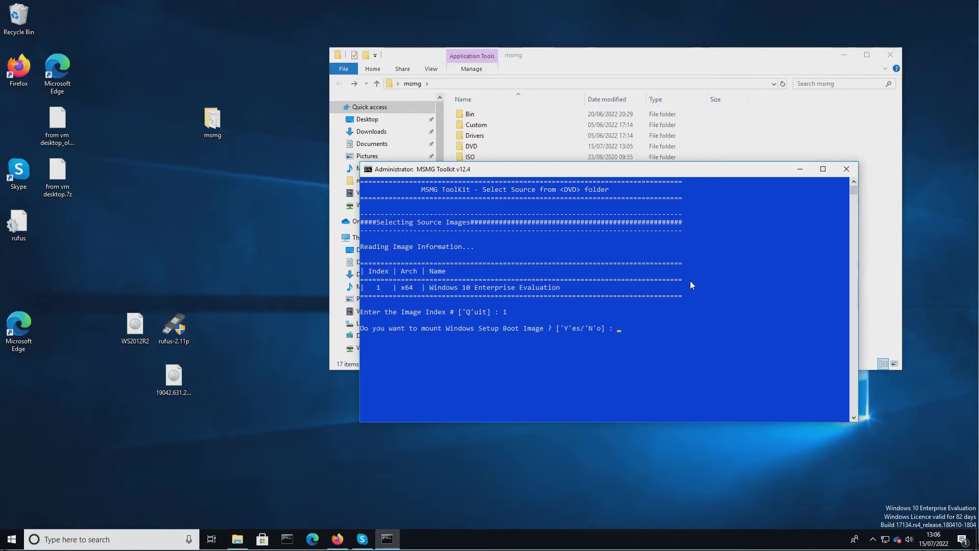
text(Y)
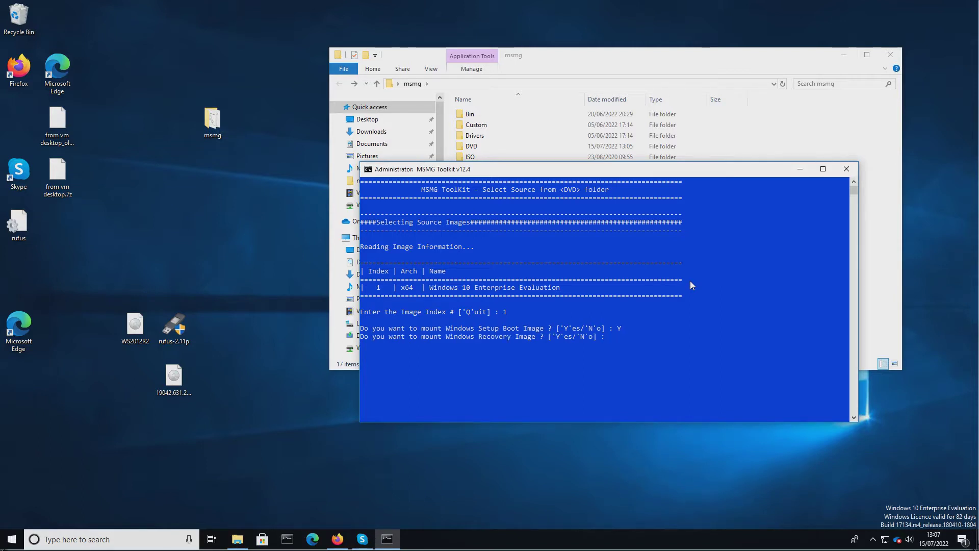
text(Y)
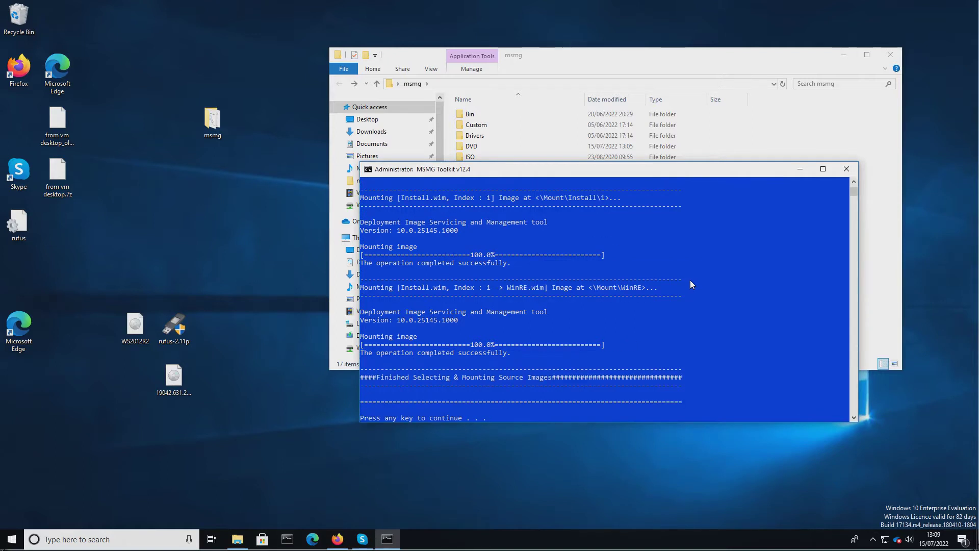
key(Return)
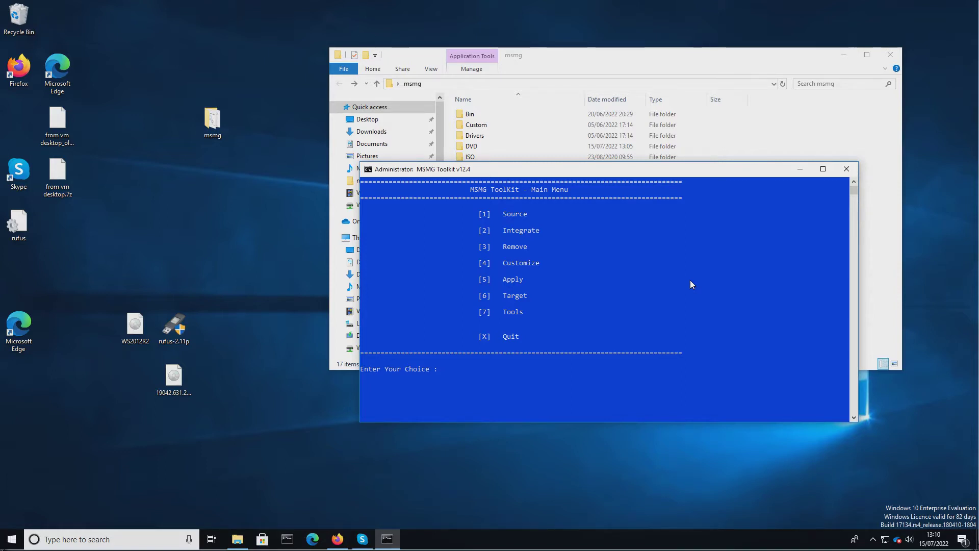
Step: In the Internet category of removable Windows components, mark Adobe Flash For Windows and Edge Chromium Browser for removal
key(3)
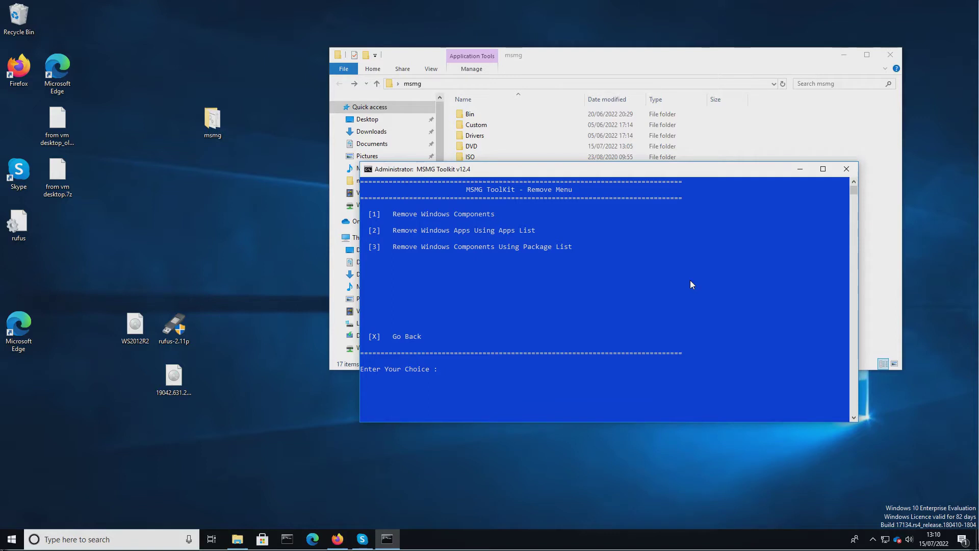
key(1)
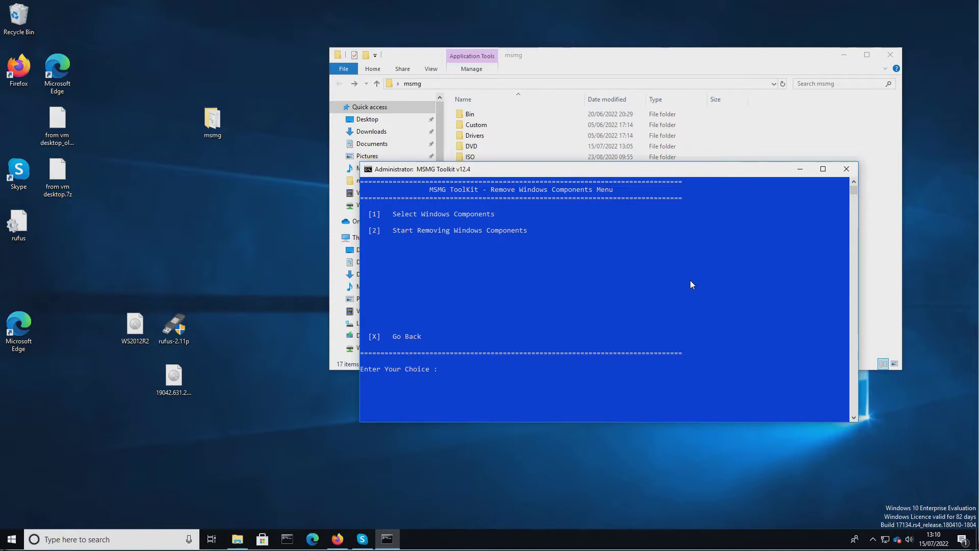
text(1)
key(Return)
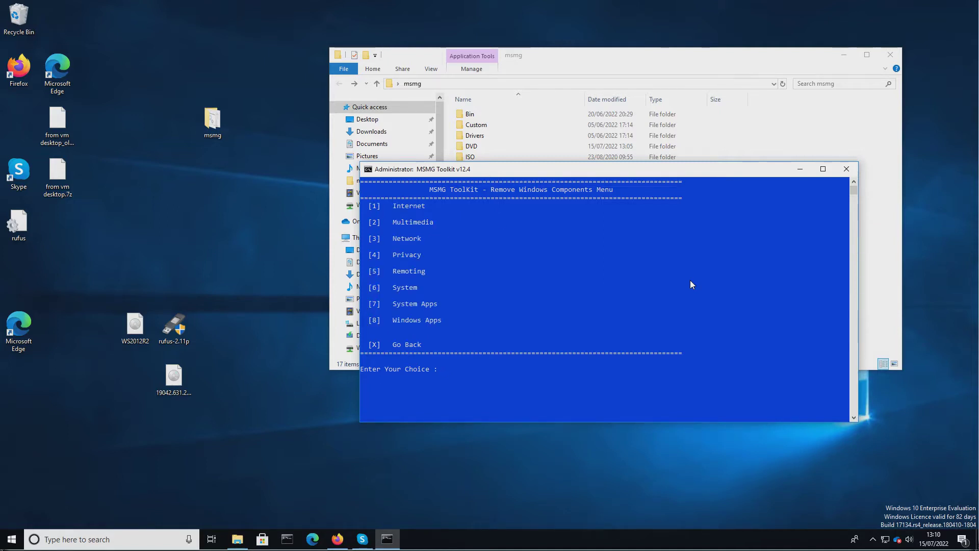
text(1)
key(Return)
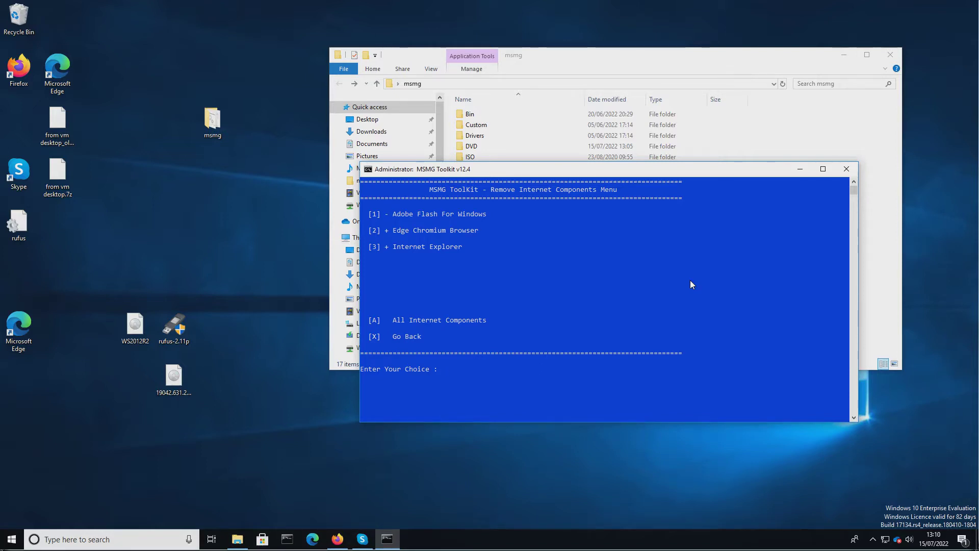
text(2)
key(Return)
key(x)
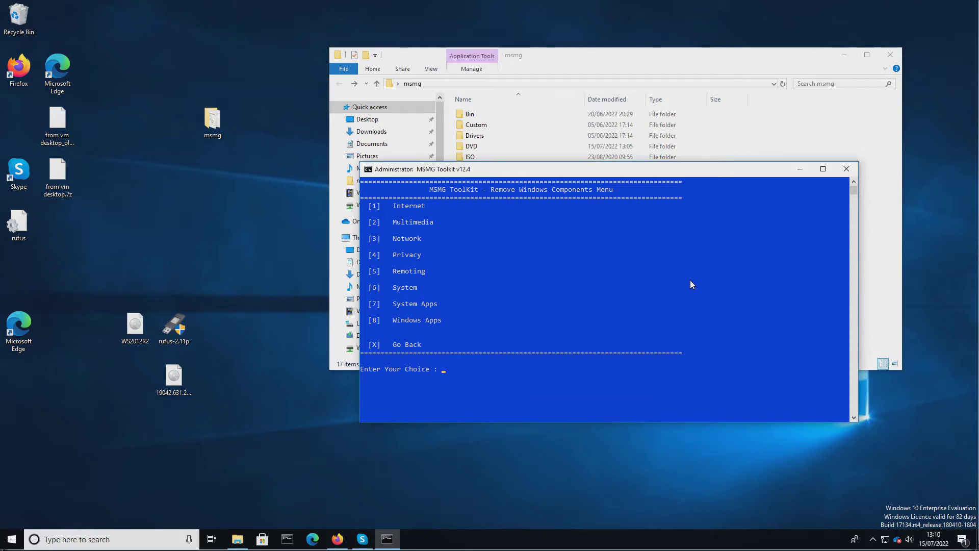
Step: Mark the multimedia components First Logon Animation, Game Explorer, Sound Themes and Windows System Assessment Tool for removal
text(2)
key(Return)
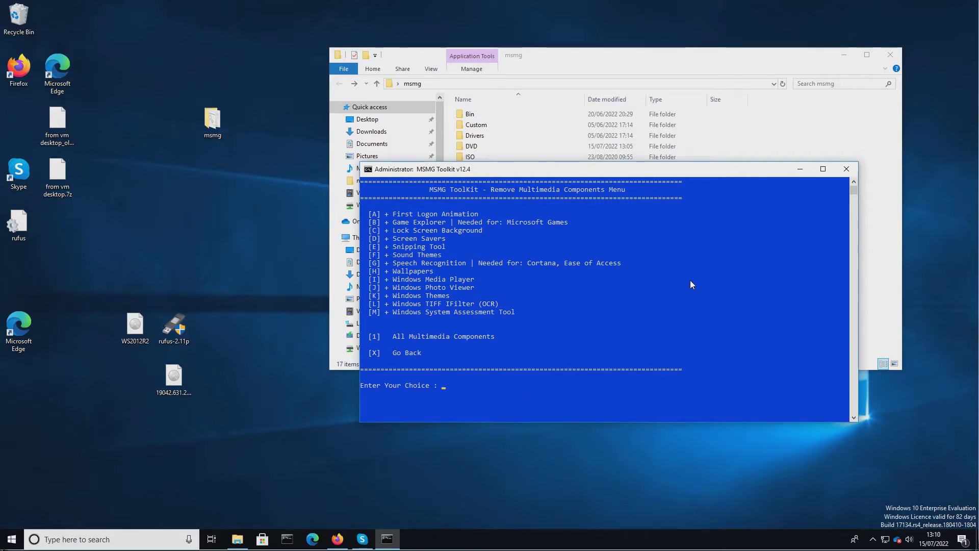
text(a)
key(Return)
text(b)
key(Return)
text(F)
key(Return)
text(M)
key(Return)
text(X)
key(Return)
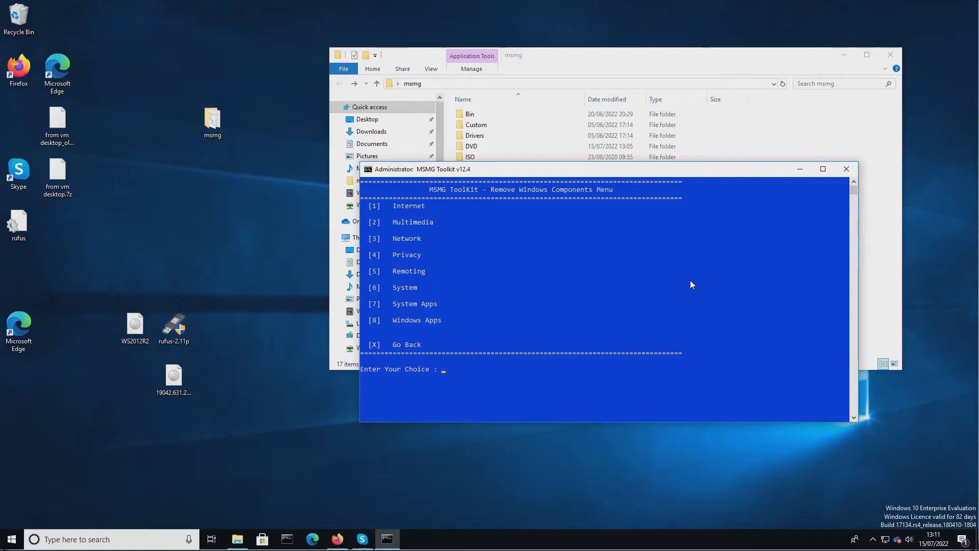
Step: Review the removable network components and return to the component categories
text(3)
key(Return)
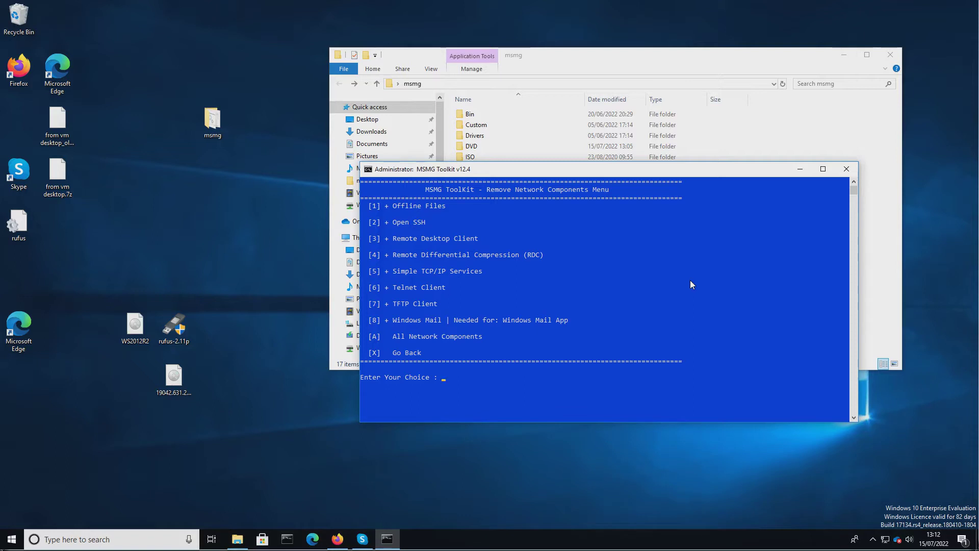
text(x)
key(Return)
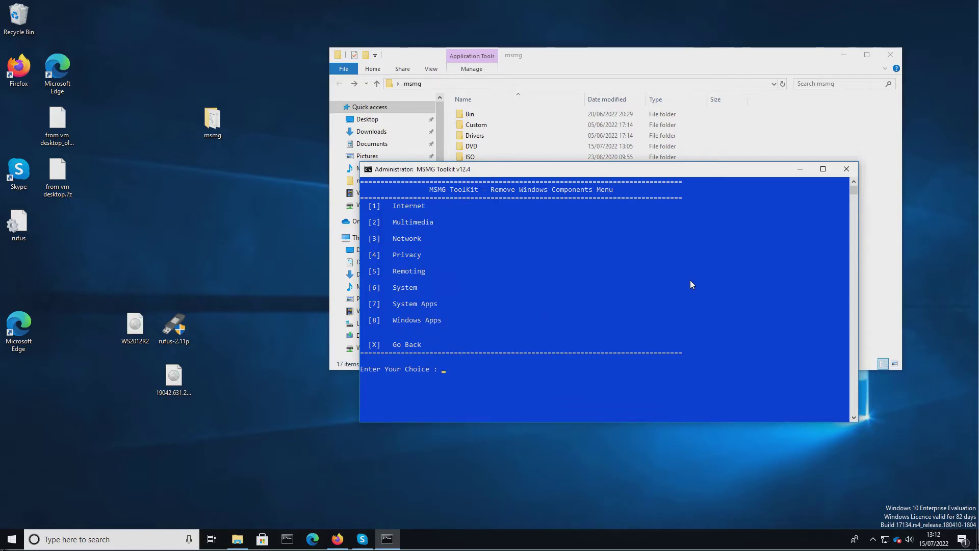
Step: Mark all privacy components for removal and return to the component categories
text(4)
key(Return)
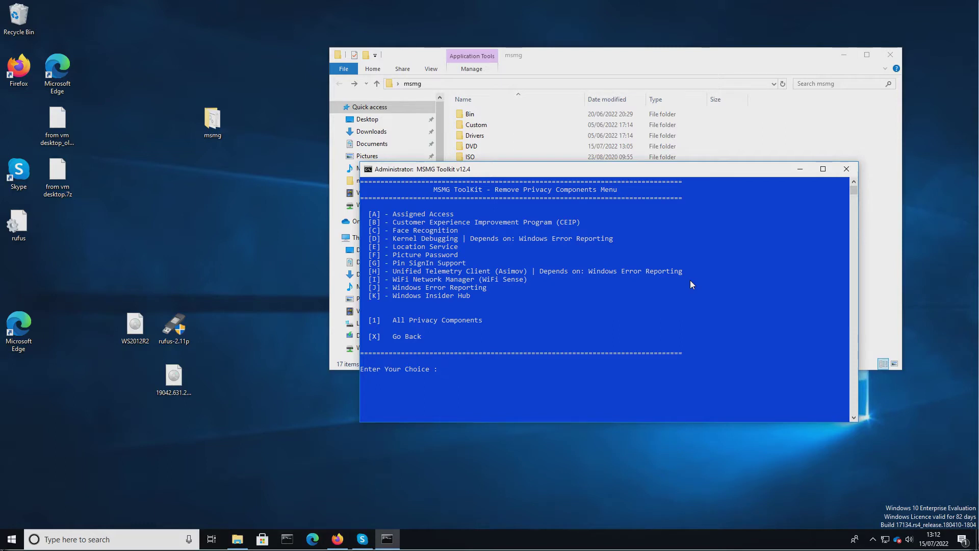
text(1)
key(Return)
text(x)
key(Return)
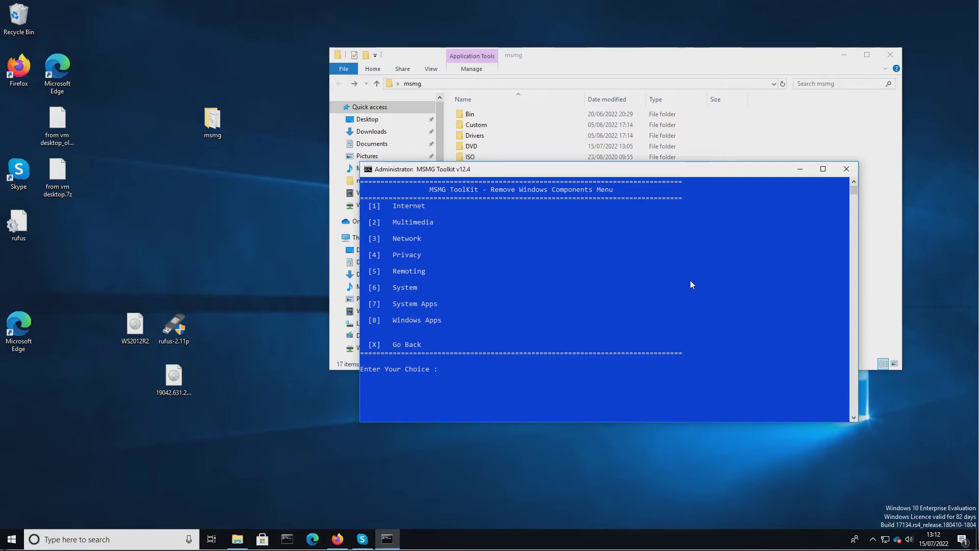
Step: Mark the remoting components Home Group and MultiPoint Connector for removal
text(5)
key(Return)
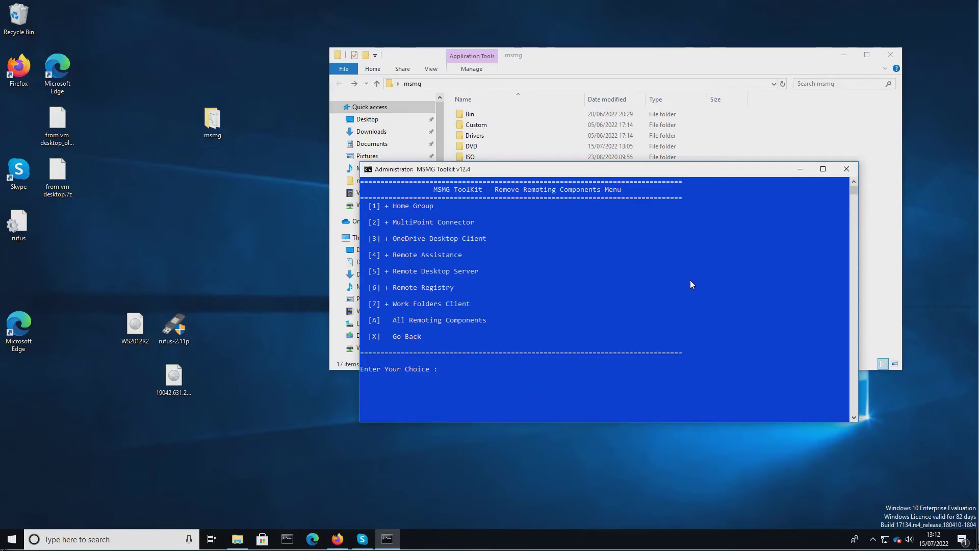
text(1)
key(Return)
text(2)
key(Return)
text(x)
key(Return)
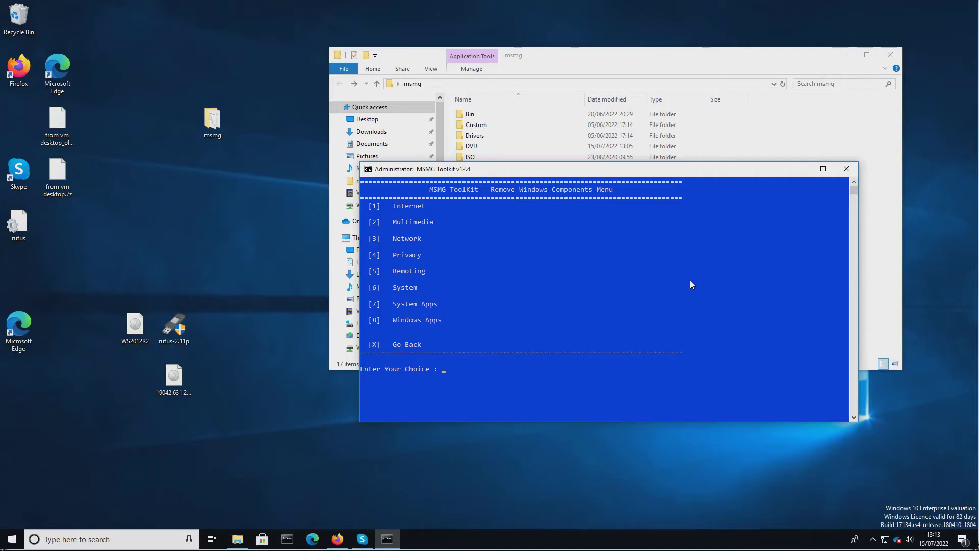
Step: Mark the system components Device Lockdown, Manual Setup (InPlace Upgrade) and Projected File System (ProjFS) for removal
text(6)
key(Return)
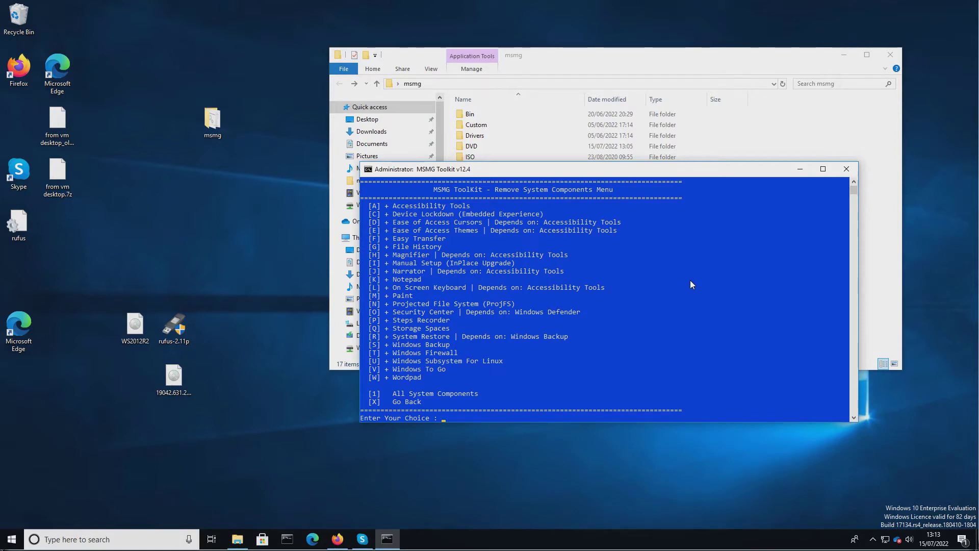
text(C)
key(Return)
text(I)
key(Return)
text(N)
key(Return)
text(x)
key(Return)
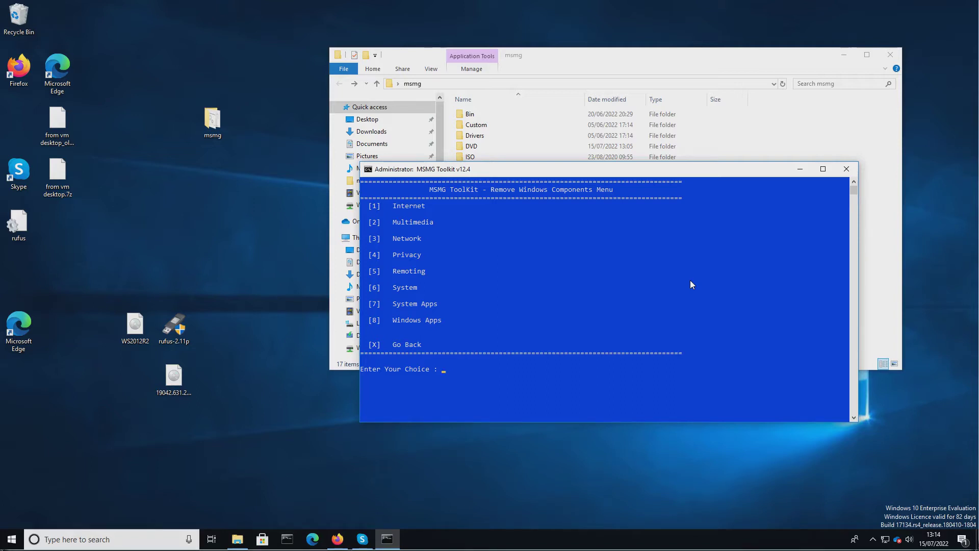
Step: Open the System Apps list, enlarge the window to fit it, and mark Add Suggested Folders to Library Dialog for removal
text(7)
key(Return)
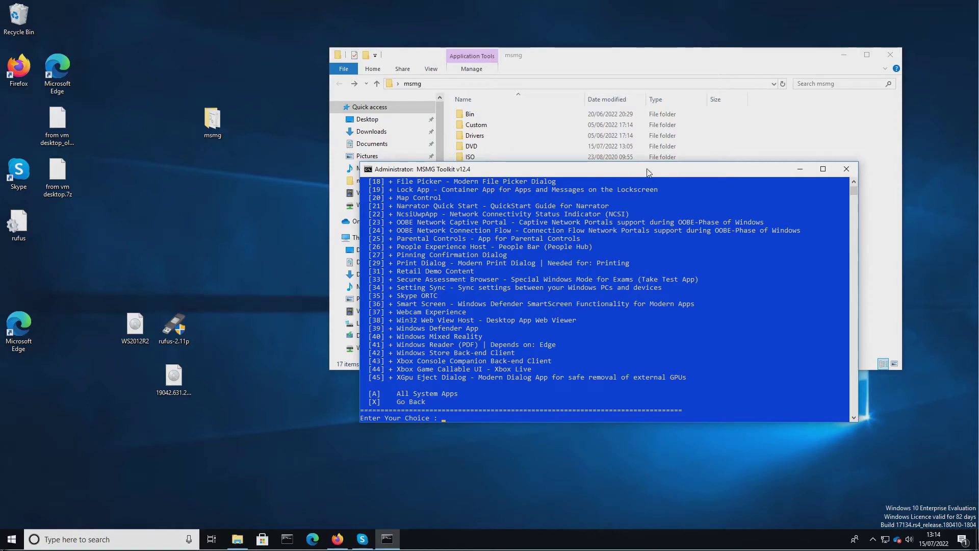
drag(648, 172, 578, 9)
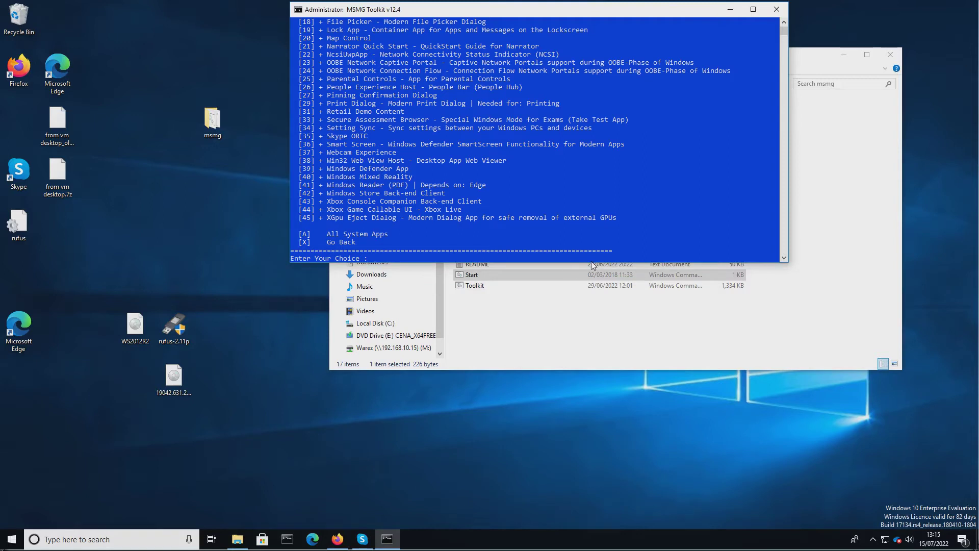
drag(588, 263, 599, 505)
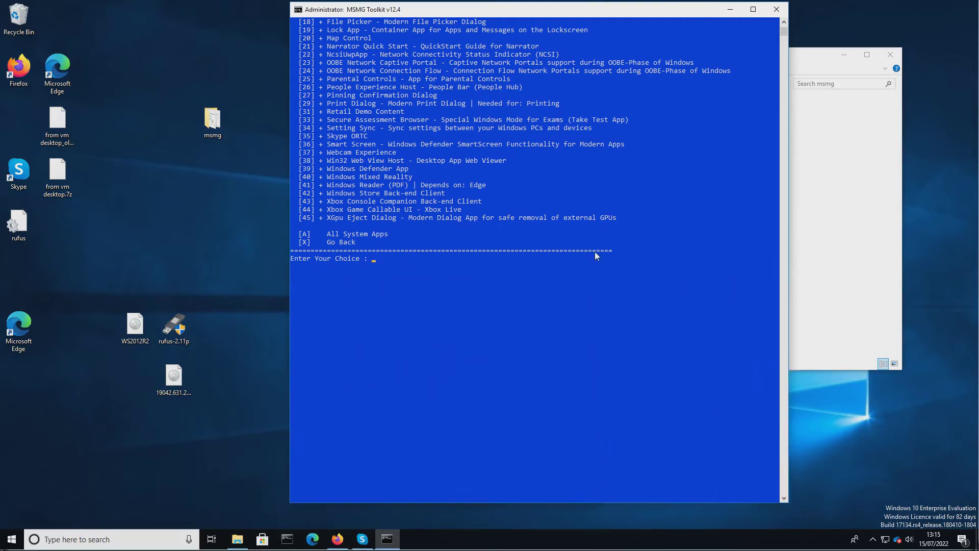
scroll(600, 260, up, 7)
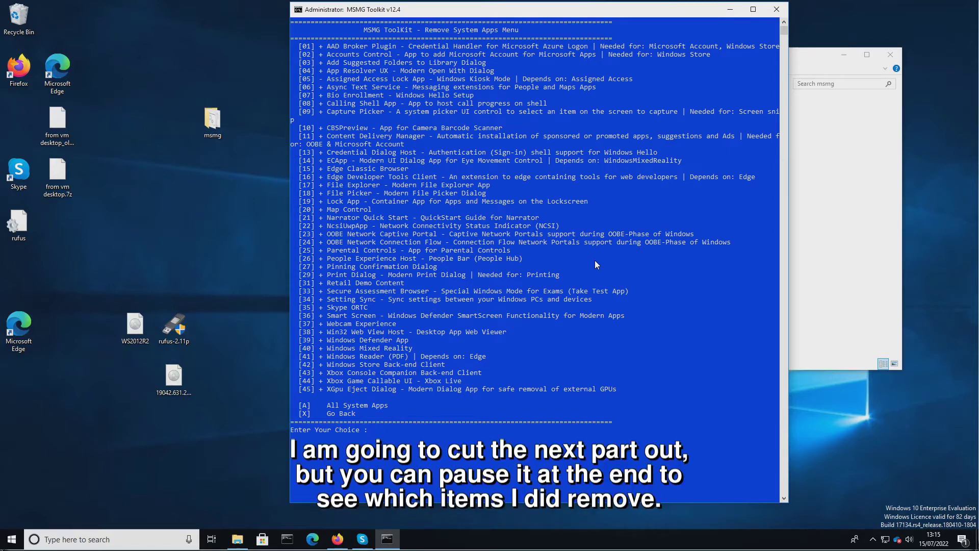
text(03)
key(Return)
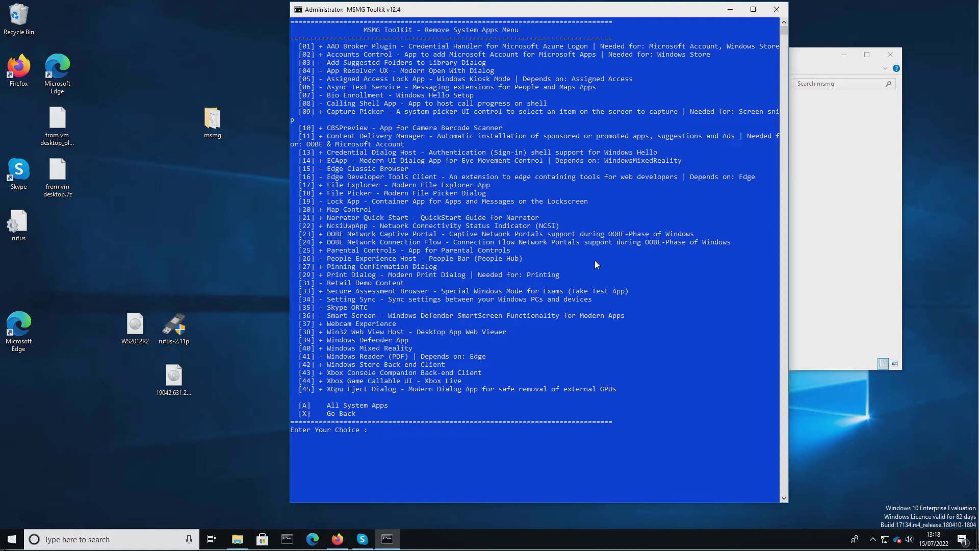
Step: Mark the system app XGpu Eject Dialog for removal and return to the component categories
text(43)
key(BackSpace)
key(BackSpace)
text(45)
text(x)
key(Return)
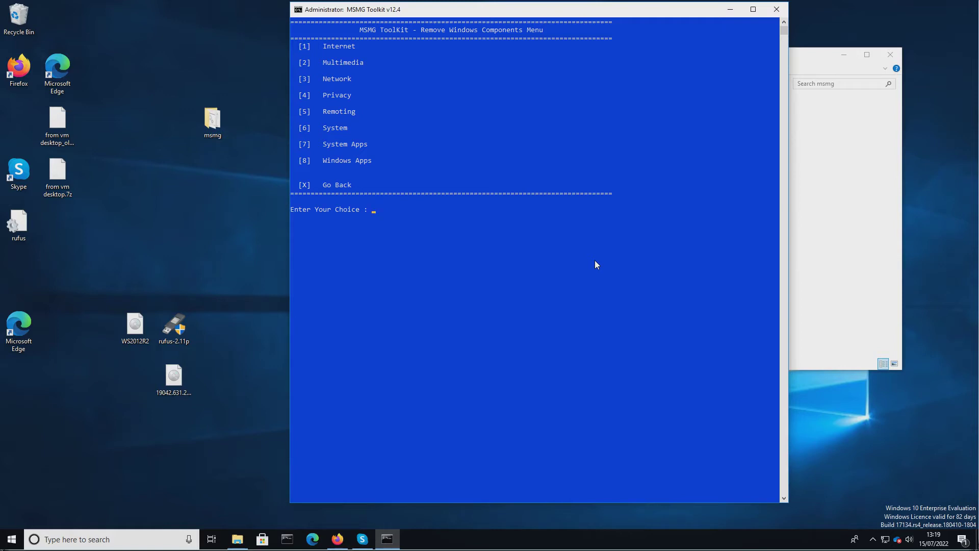
Step: Open the Windows Apps list and mark 3D Viewer, Advertising Xaml and Feedback Hub for removal
text(8)
key(Return)
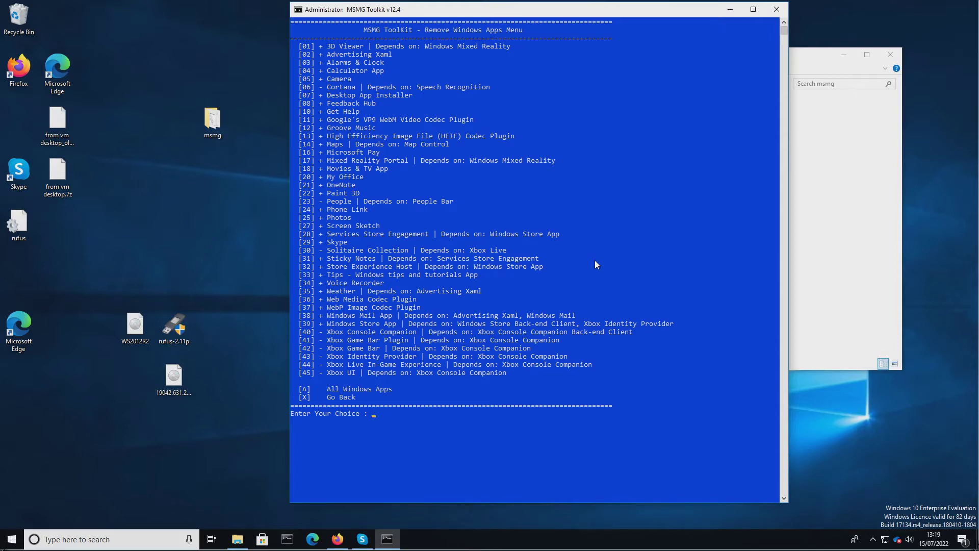
text(01)
key(Return)
text(02)
key(Return)
text(08)
key(Return)
Step: Mark the Windows apps Groove Music, Microsoft Pay, Movies & TV App and My Office for removal
text(12)
text(16)
text(17)
key(BackSpace)
key(BackSpace)
text(18)
key(Return)
text(20)
key(Return)
Step: Mark OneNote, Paint 3D, Phone Link, Skype and Tips for removal and return to the component categories
text(212224)
key(Return)
text(29)
text(33)
key(Return)
key(Return)
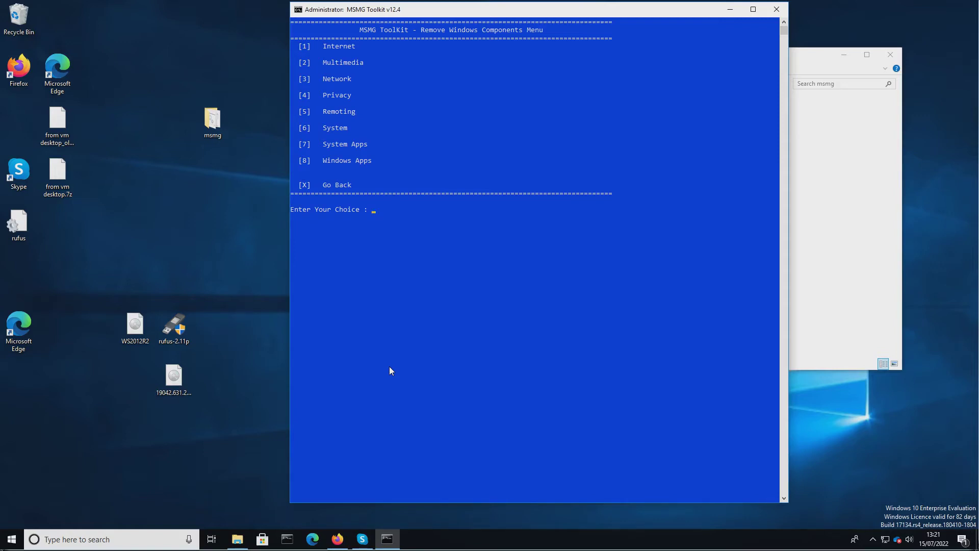
Step: Leave the component selection and run the removal of the selected Windows components from the image
text(1)
key(Return)
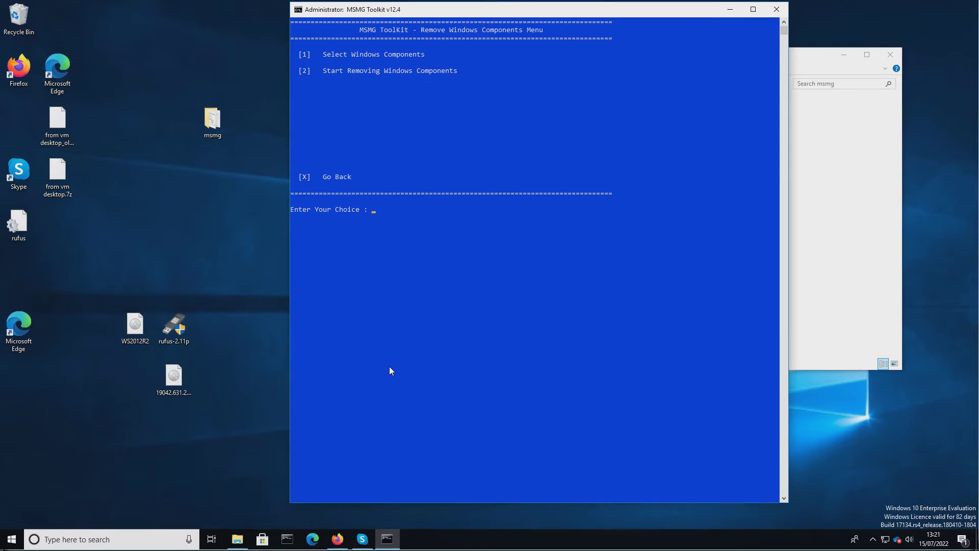
text(2)
key(Return)
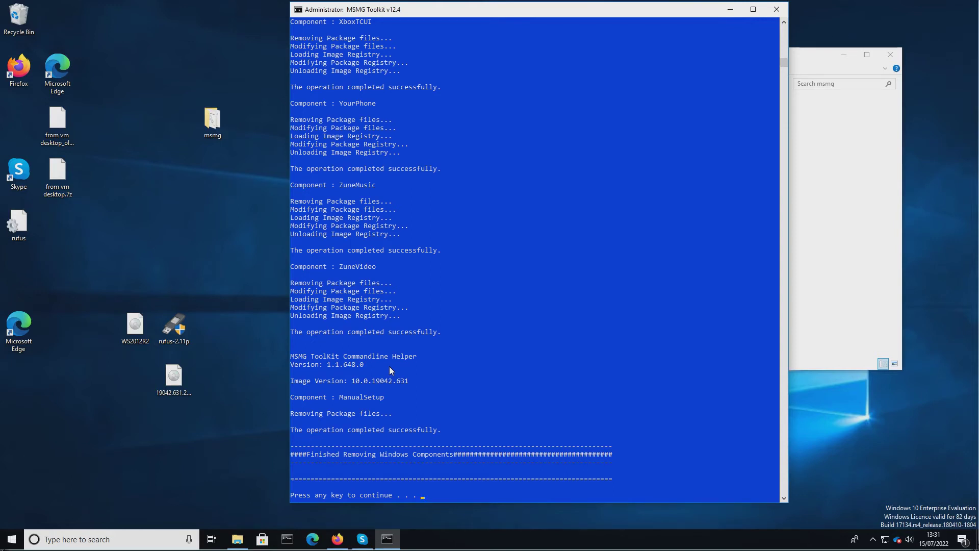
key(Return)
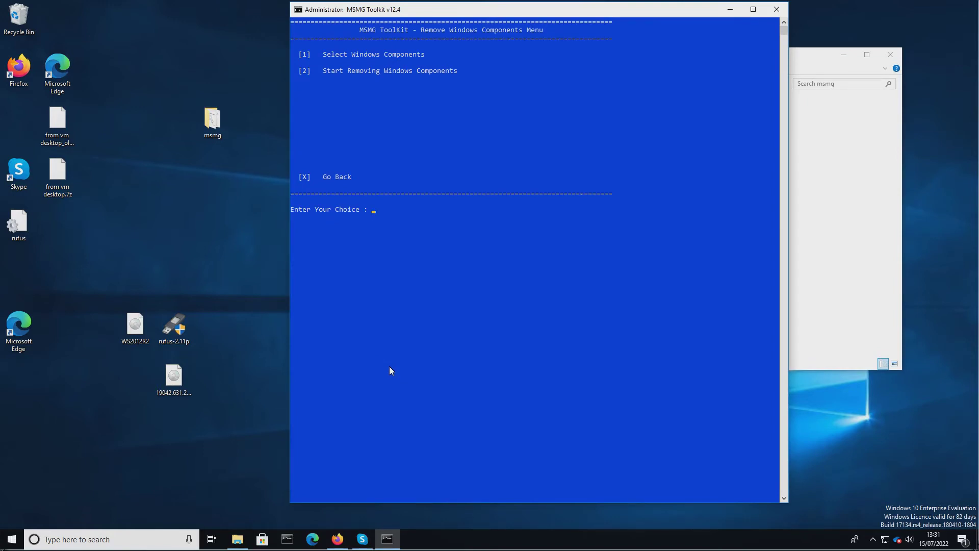
Step: Open the image tweaks and disable automatic driver updates through Windows Update and automatic download and install of 3rd party apps
key(x)
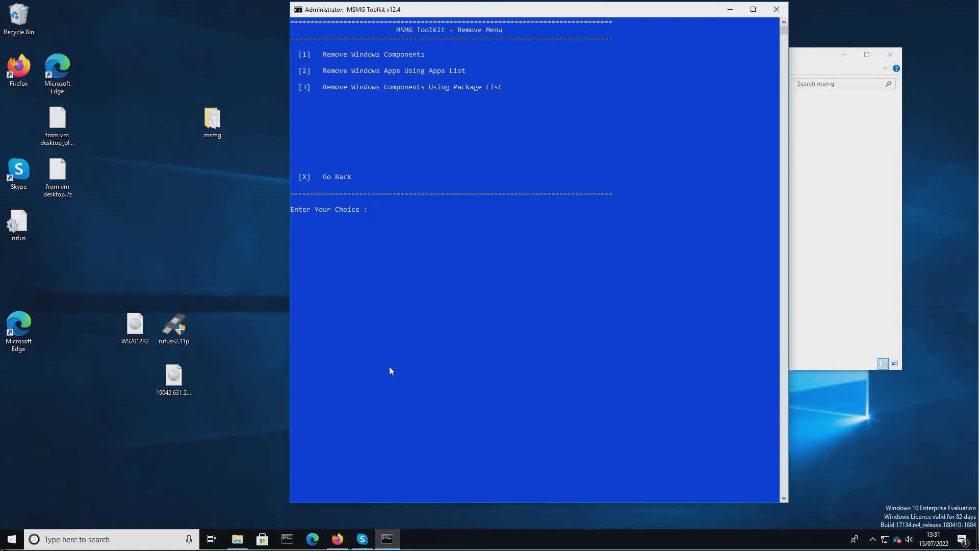
key(x)
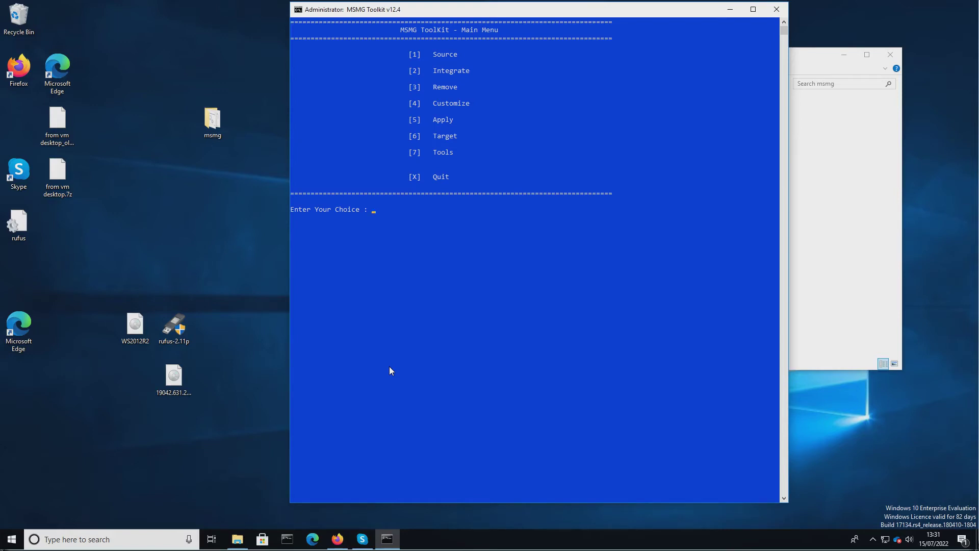
key(4)
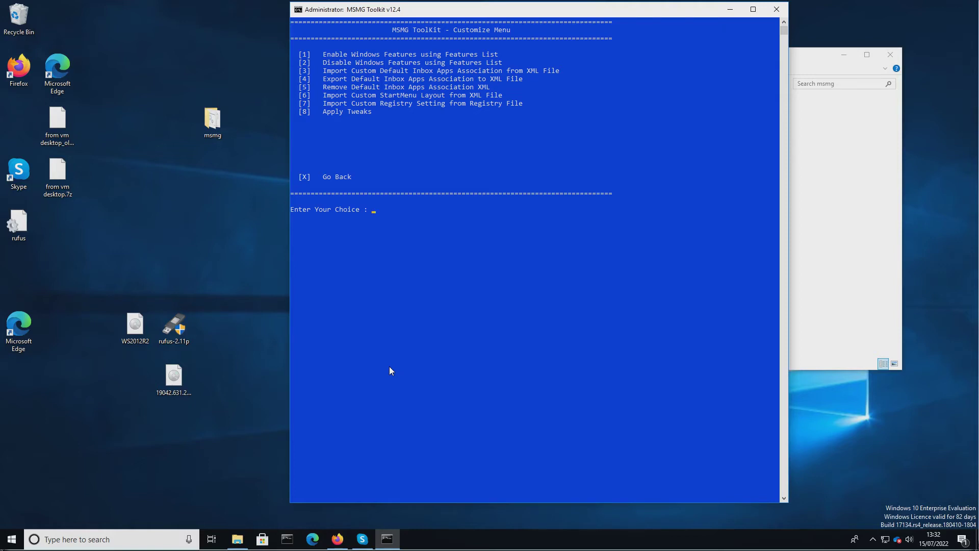
key(8)
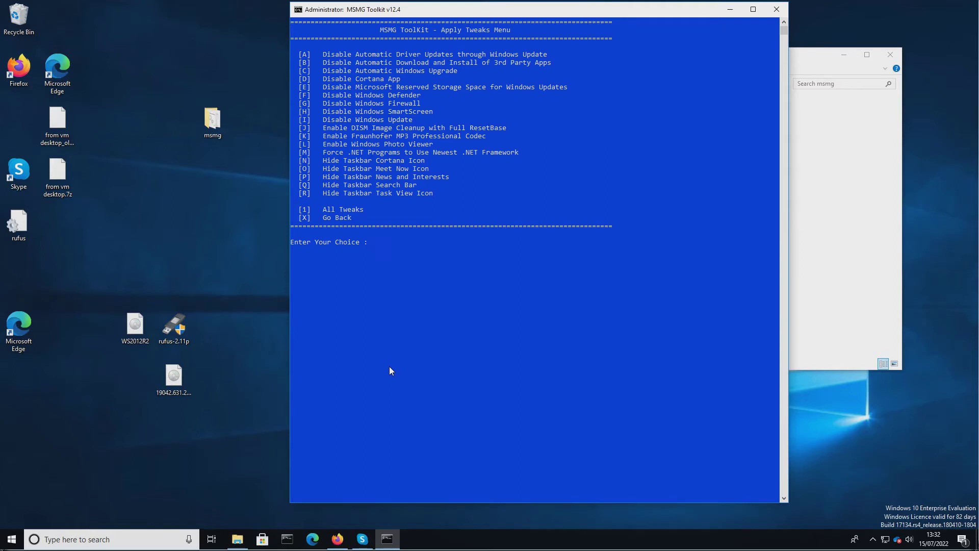
key(a)
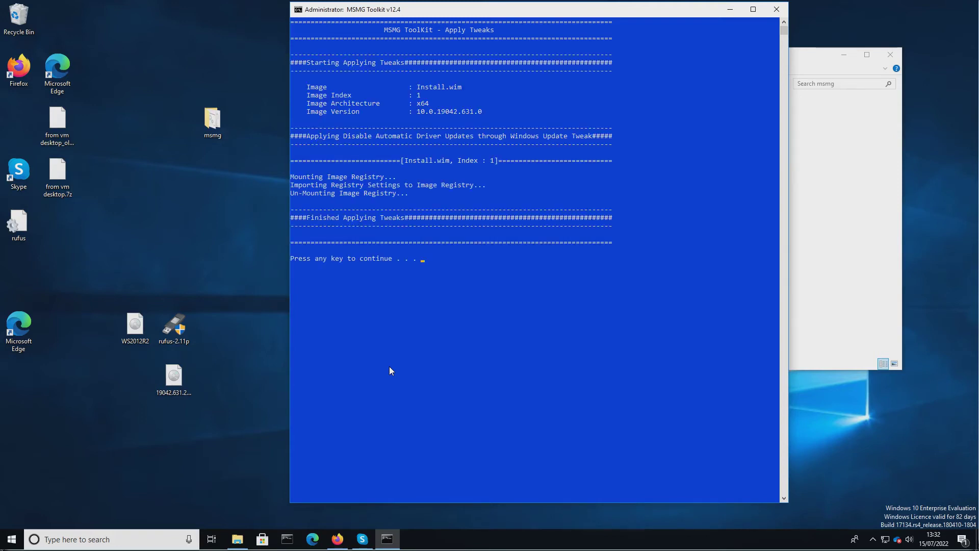
key(Return)
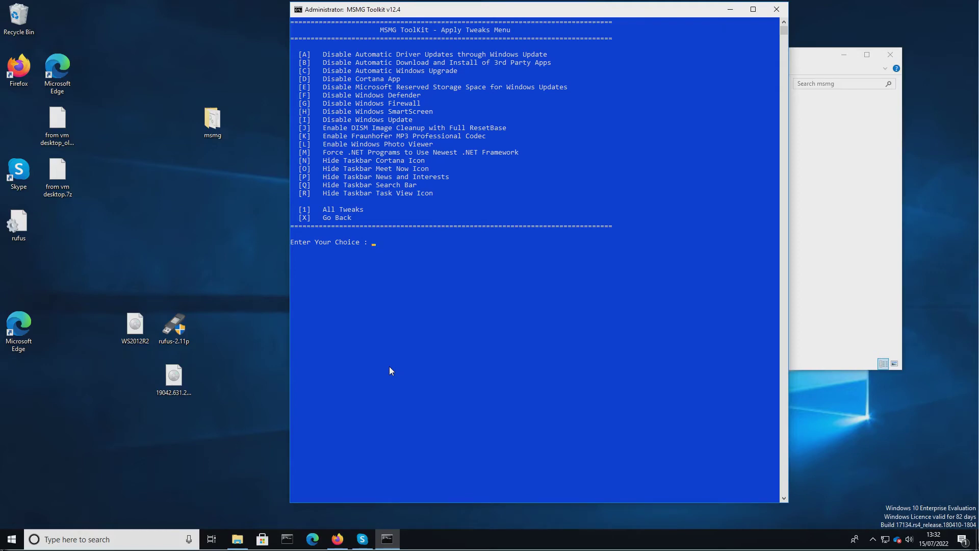
key(b)
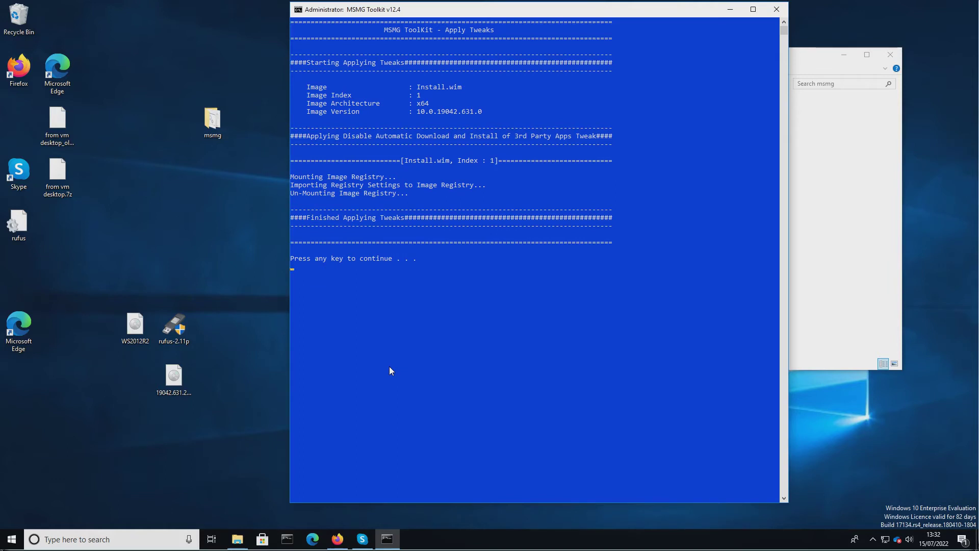
key(Return)
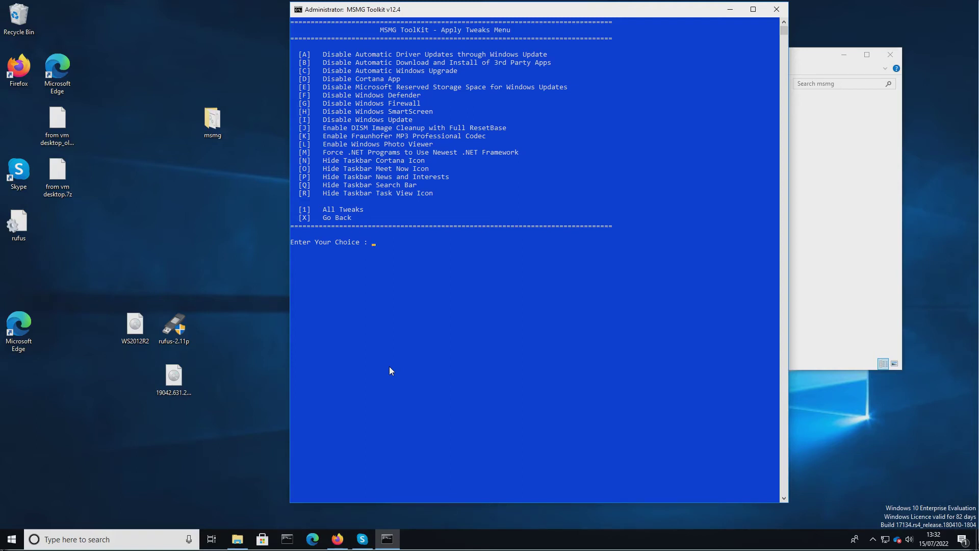
Step: Apply the tweaks that disable Automatic Windows Upgrade and the Cortana App in the image
text(C)
key(Return)
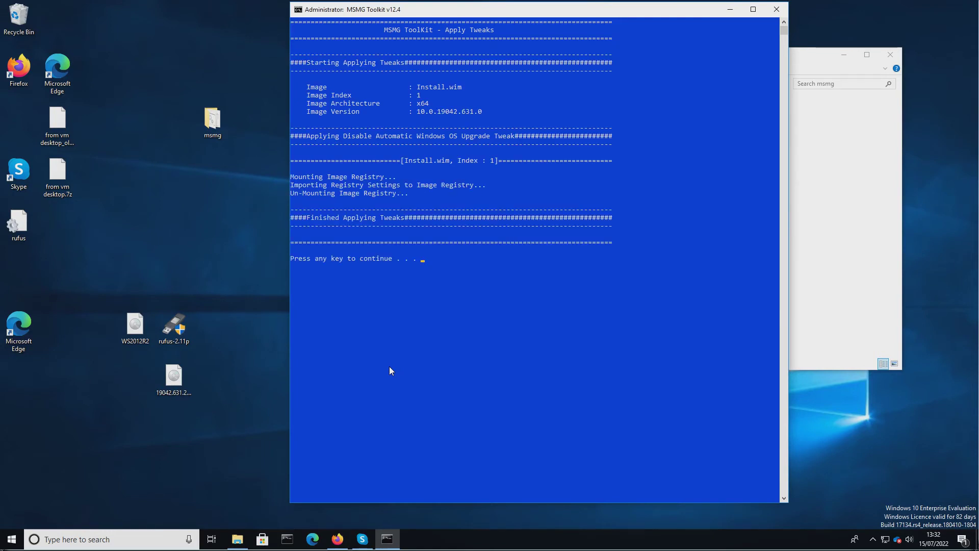
key(Return)
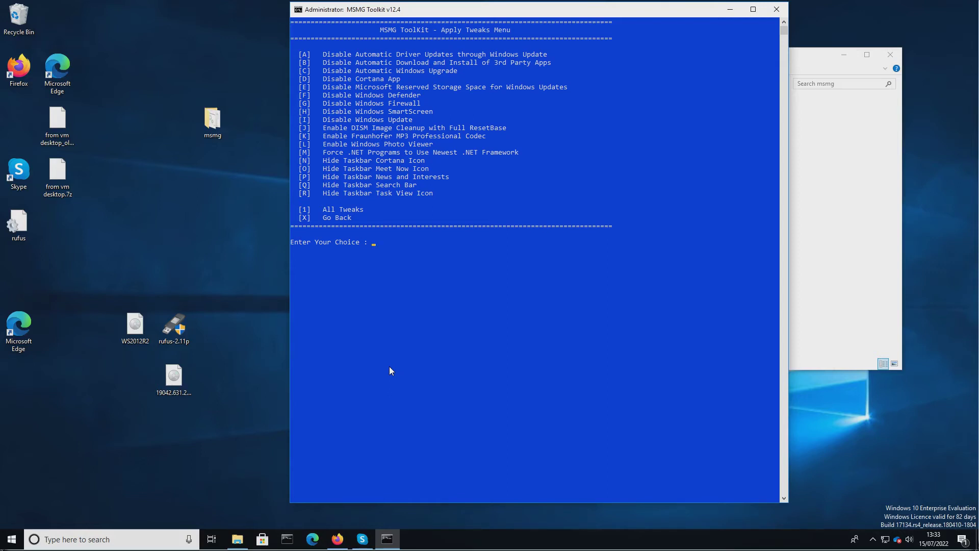
text(D)
key(Return)
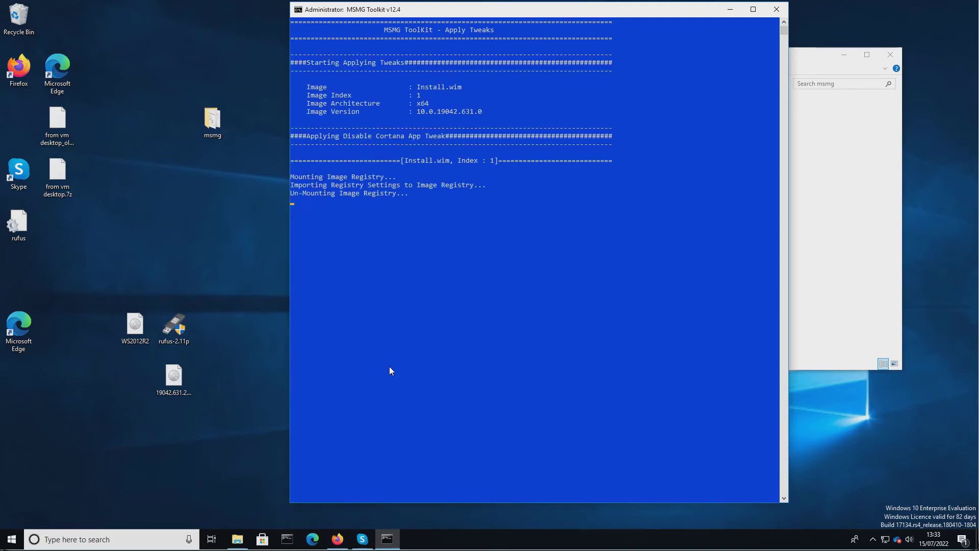
key(Return)
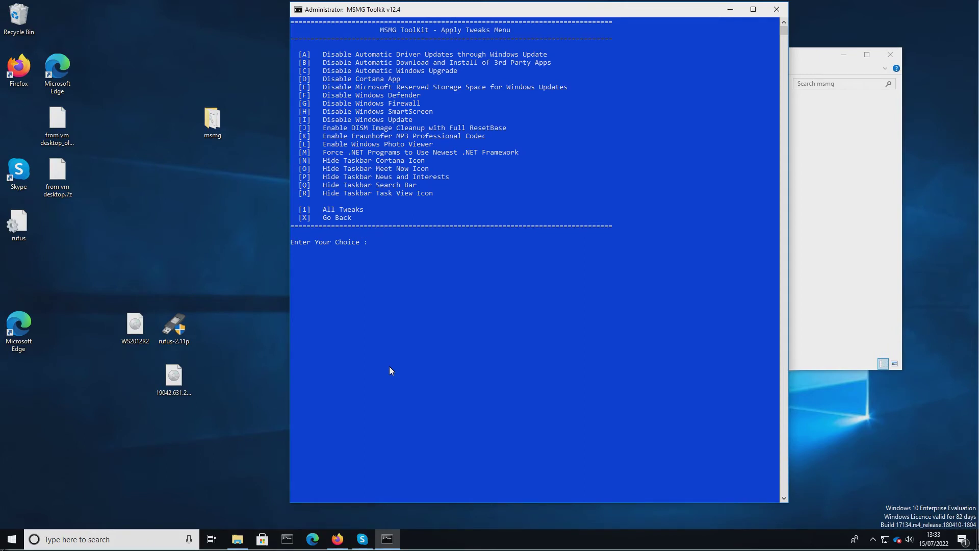
Step: Apply the tweaks that disable Microsoft Reserved Storage Space for Windows Updates and Windows SmartScreen
text(E)
key(Return)
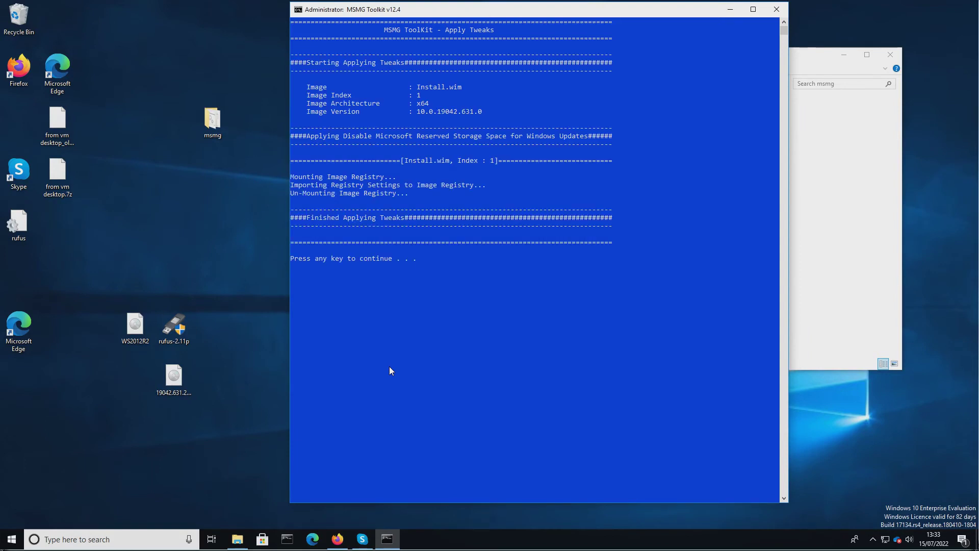
key(Return)
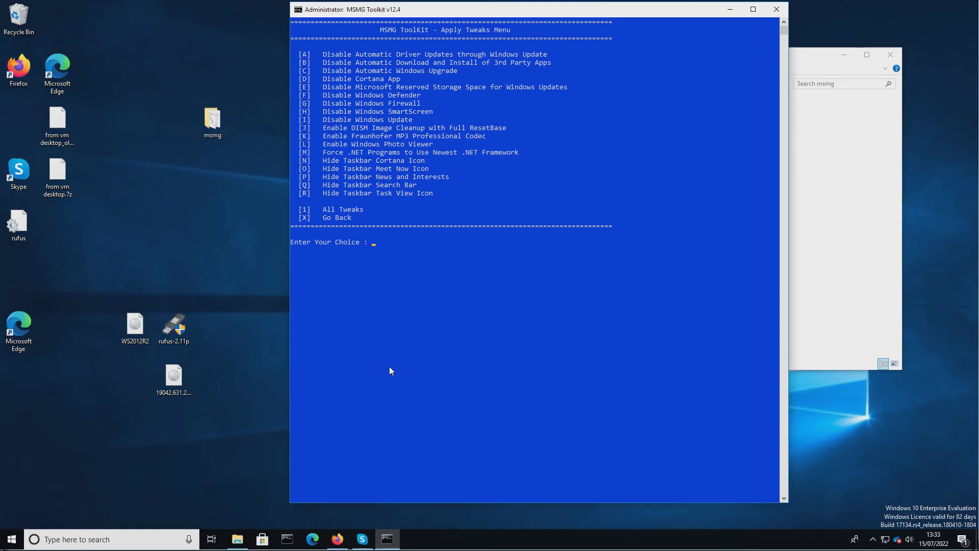
text(H)
key(Return)
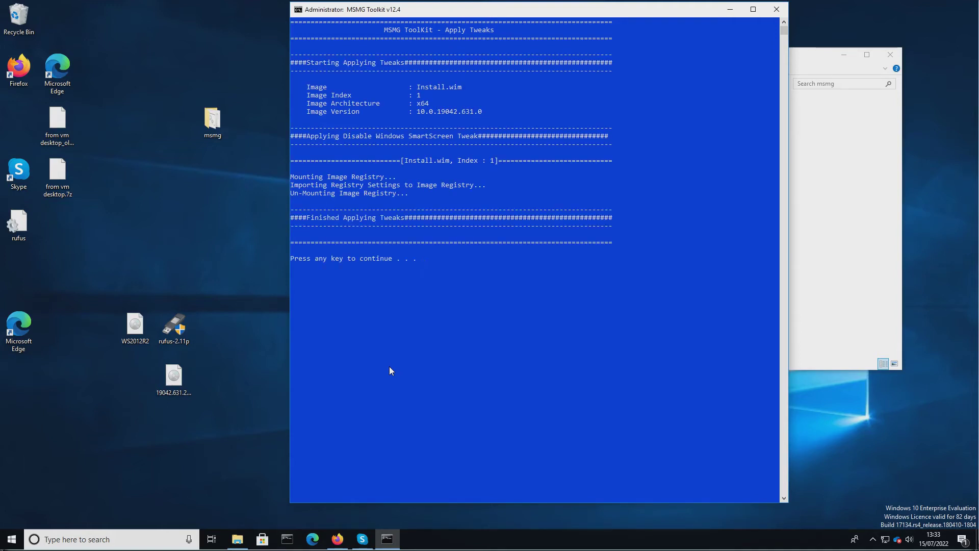
key(Return)
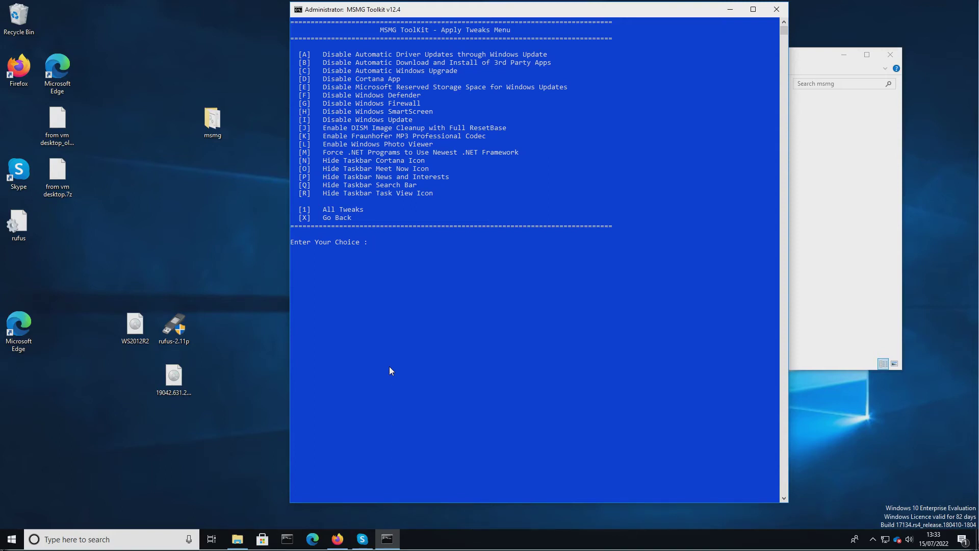
Step: Apply the tweaks that enable DISM Image Cleanup with Full ResetBase and the Fraunhofer MP3 Professional Codec
text(J)
key(Return)
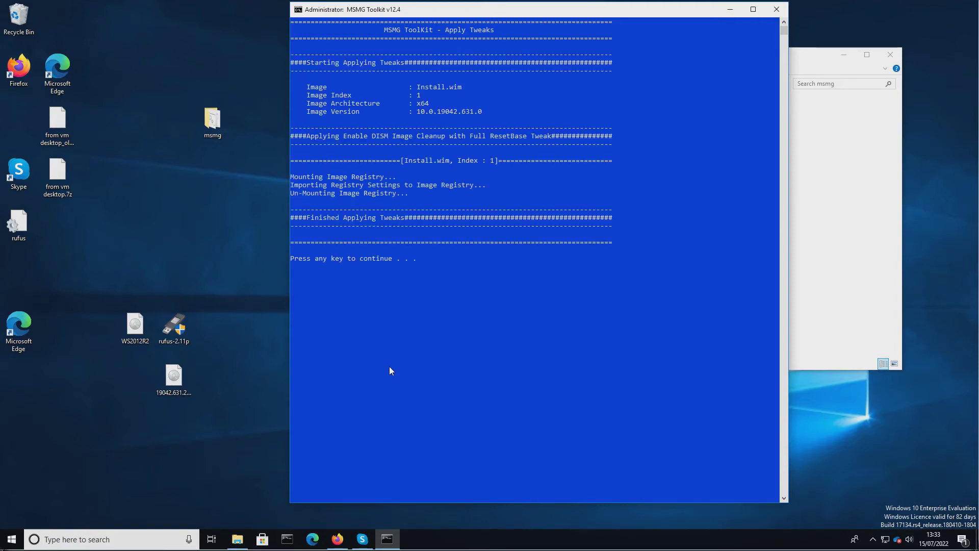
key(Return)
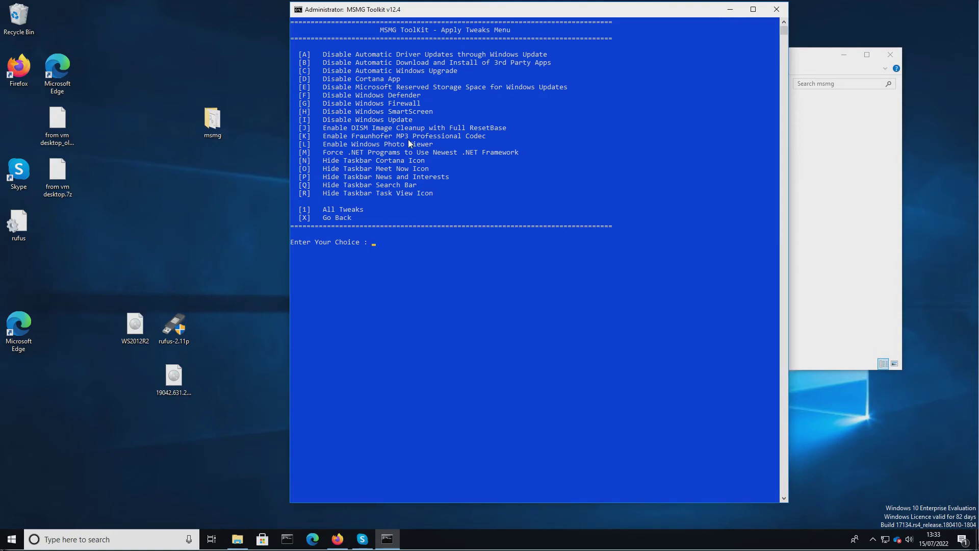
text(K)
key(Return)
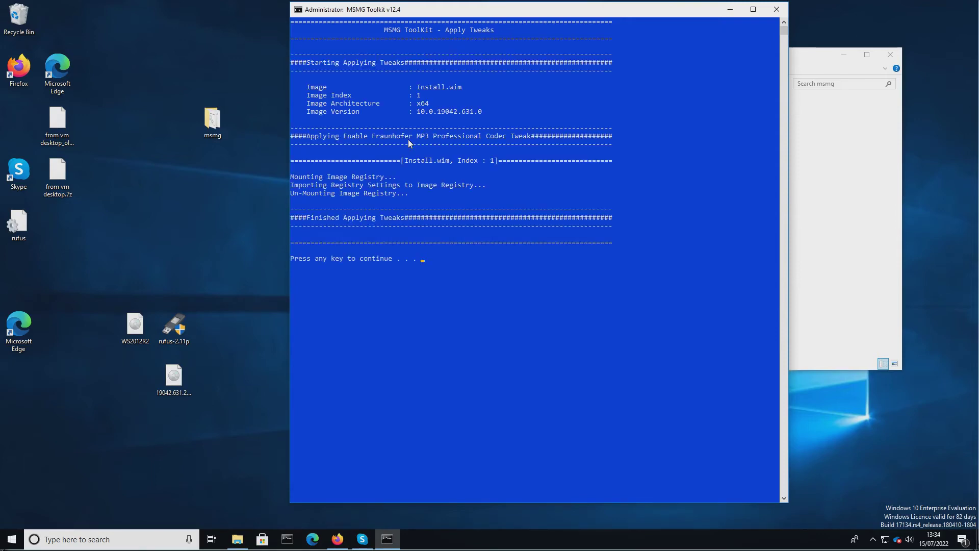
key(Return)
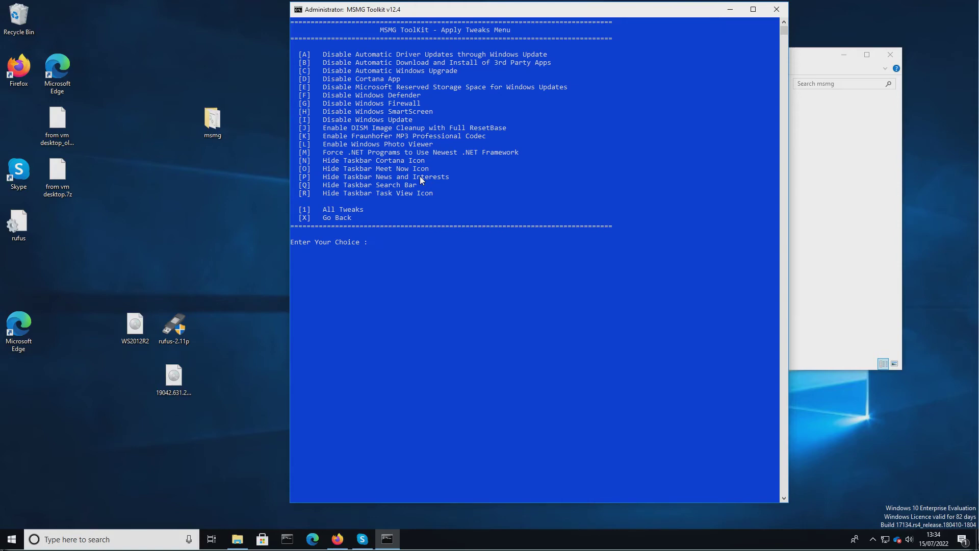
Step: Apply the tweaks that hide the taskbar's Meet Now icon and News and Interests
text(o)
key(Return)
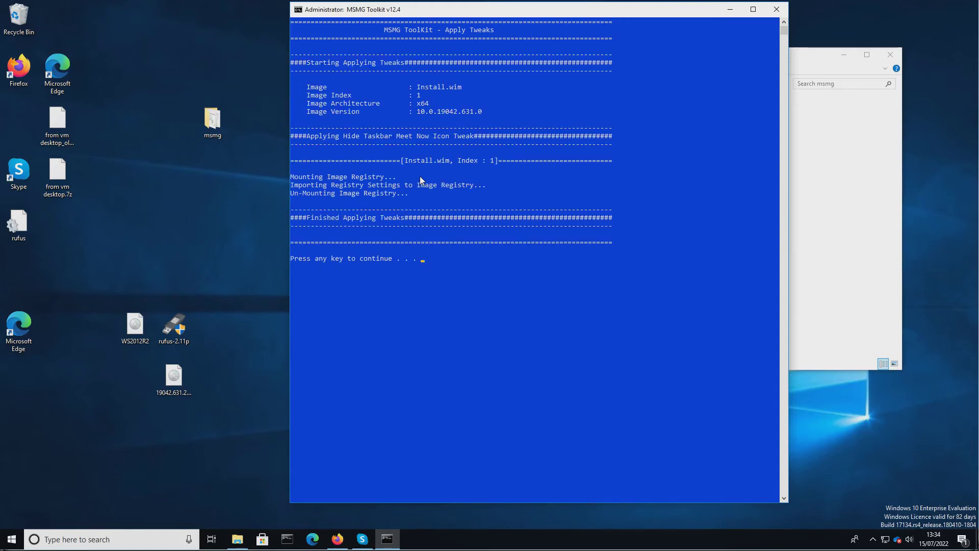
key(Return)
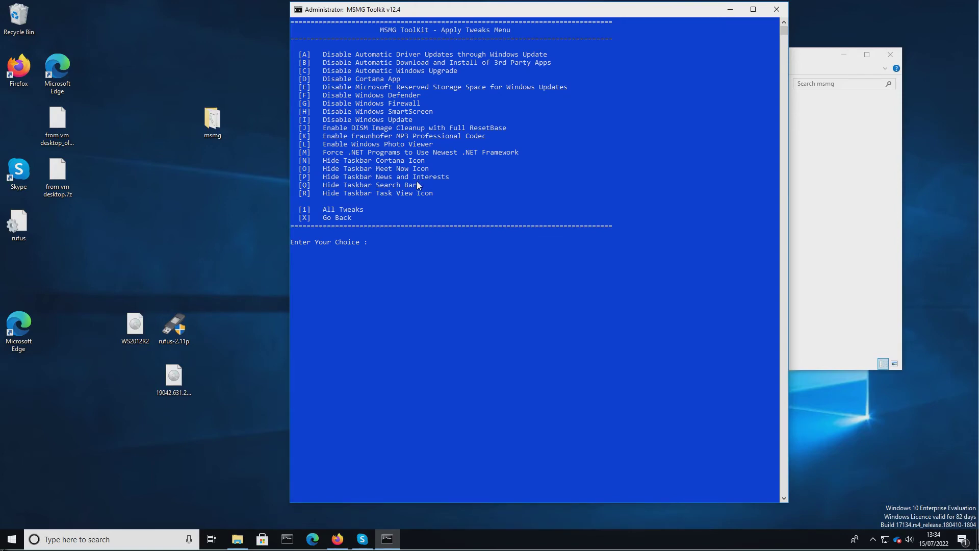
text(p)
key(Return)
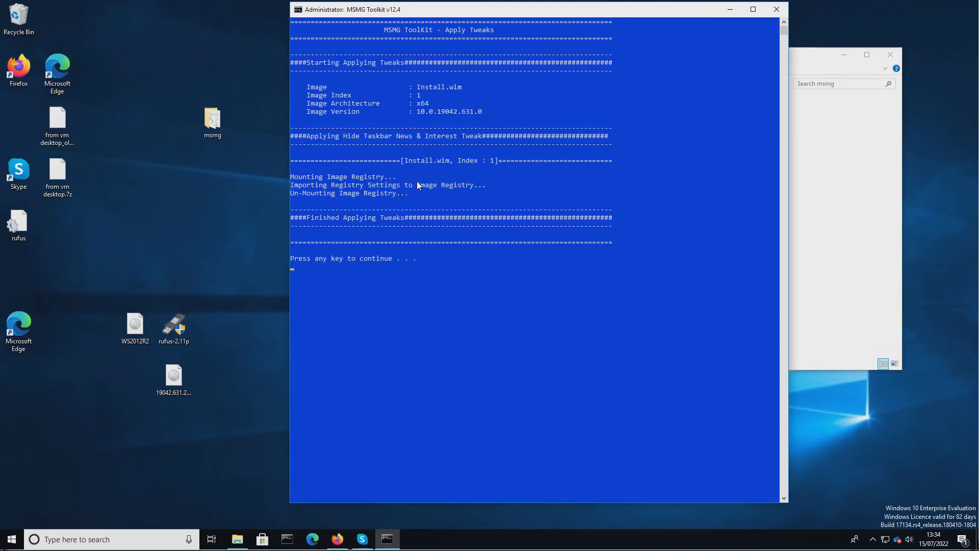
key(Return)
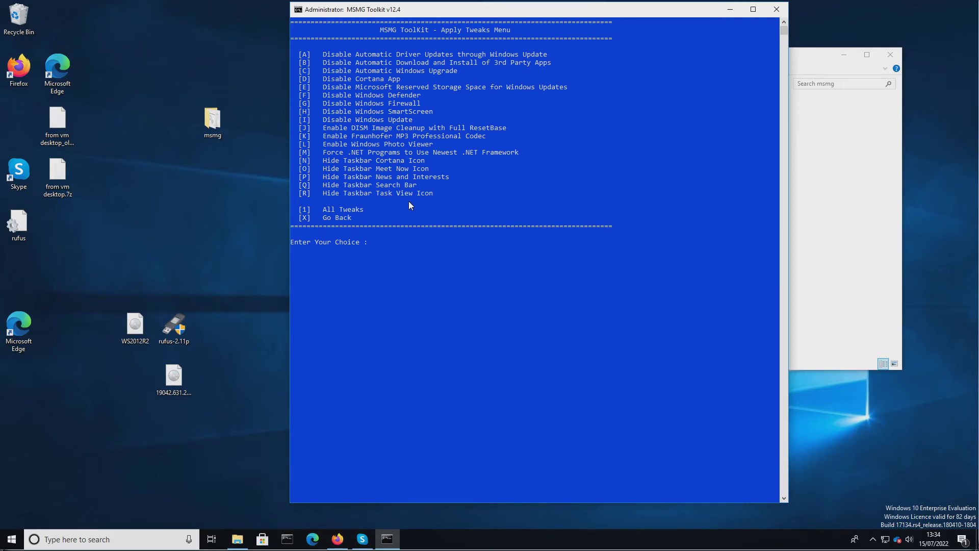
Step: Leave the customization options and run Cleanup Source Images on the mounted images
text(x)
key(Return)
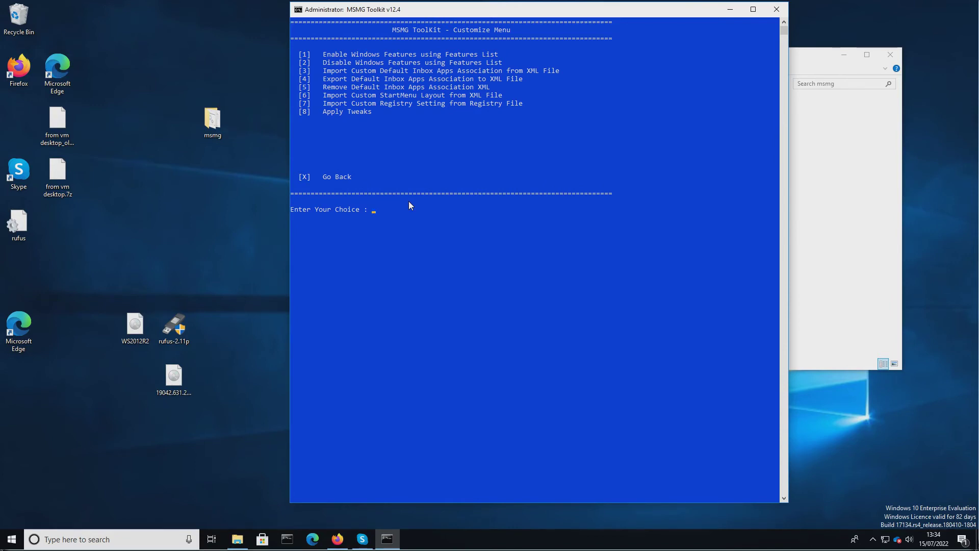
text(x)
key(Return)
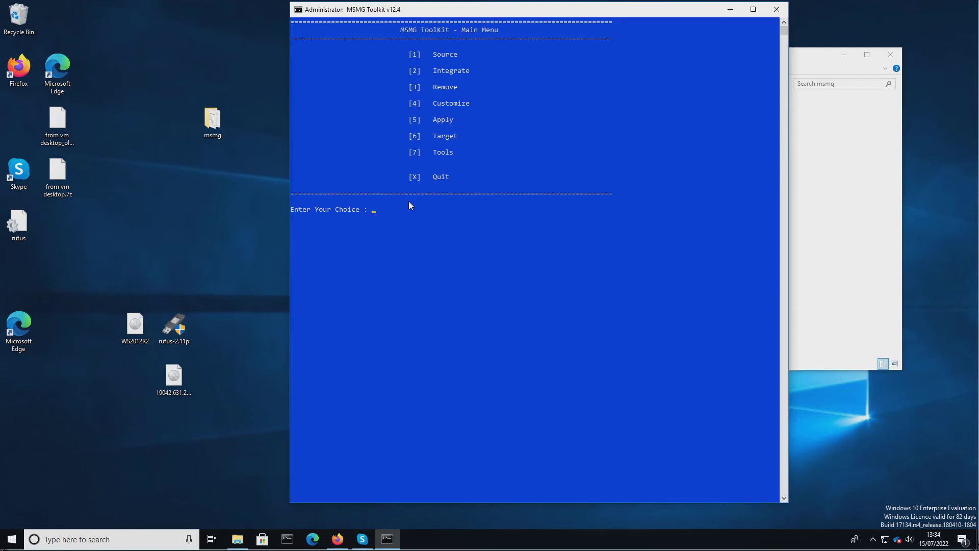
text(5)
key(Return)
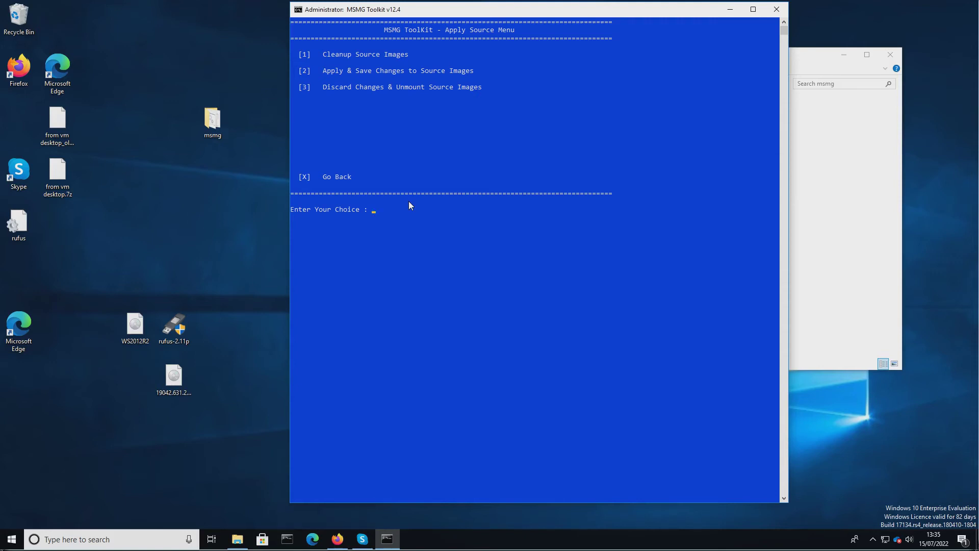
text(1)
key(Return)
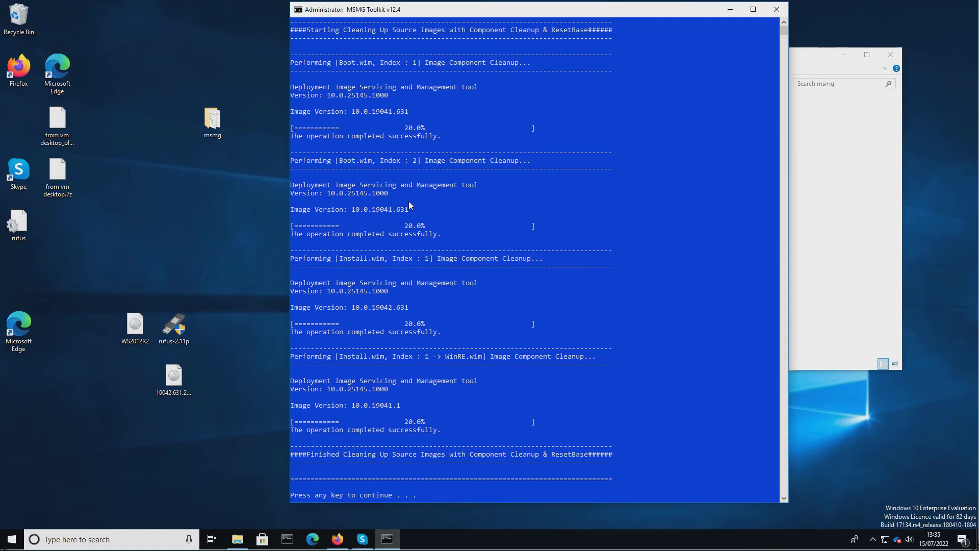
key(Return)
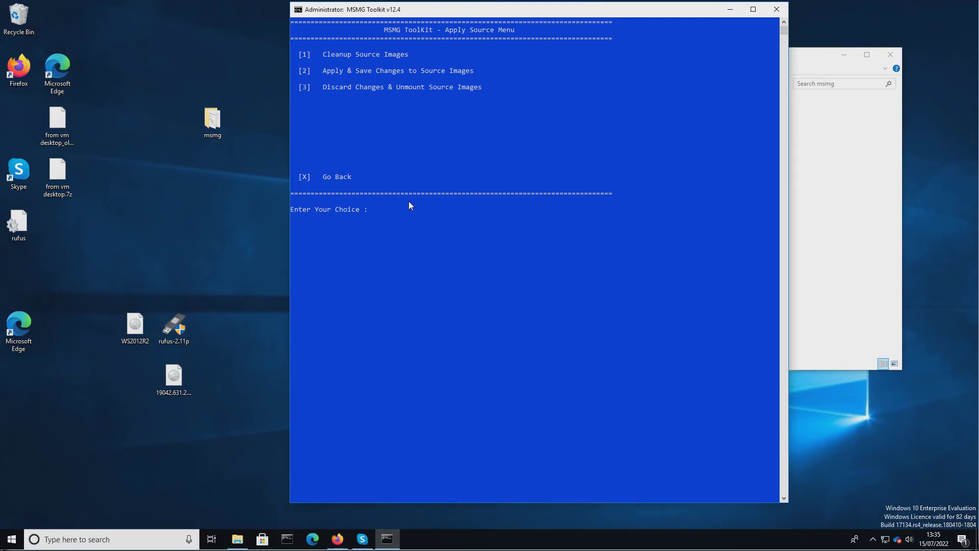
Step: Apply and save the changes to the source images, agreeing to clean up the image folder
key(2)
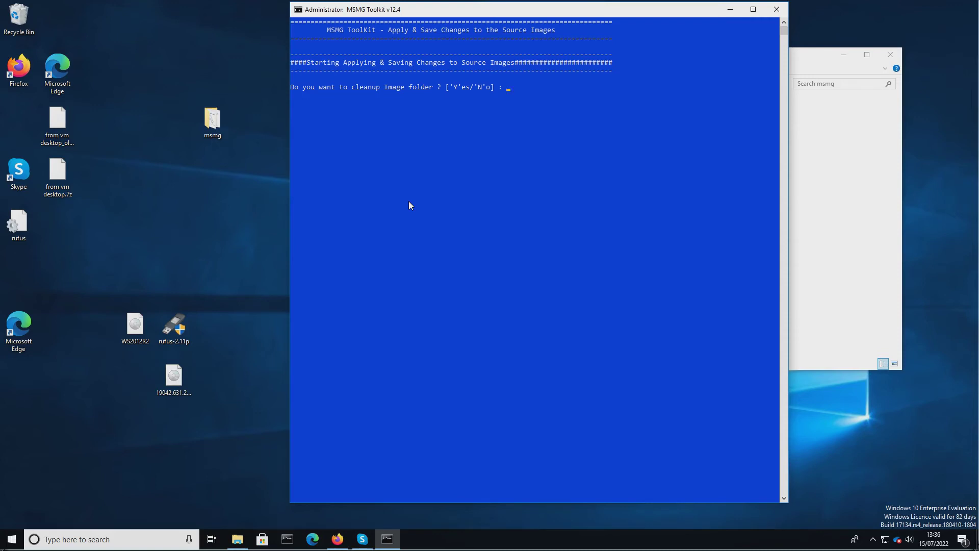
text(Y)
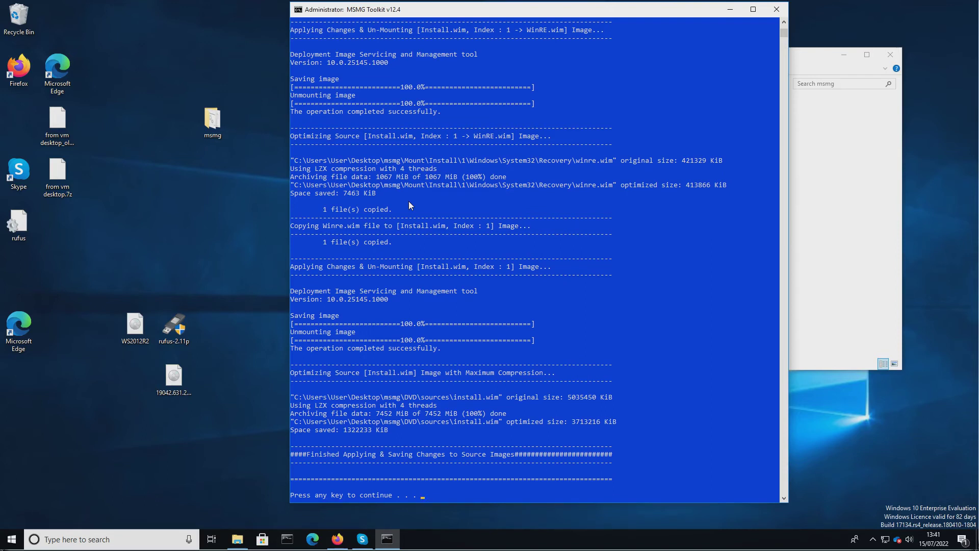
key(Return)
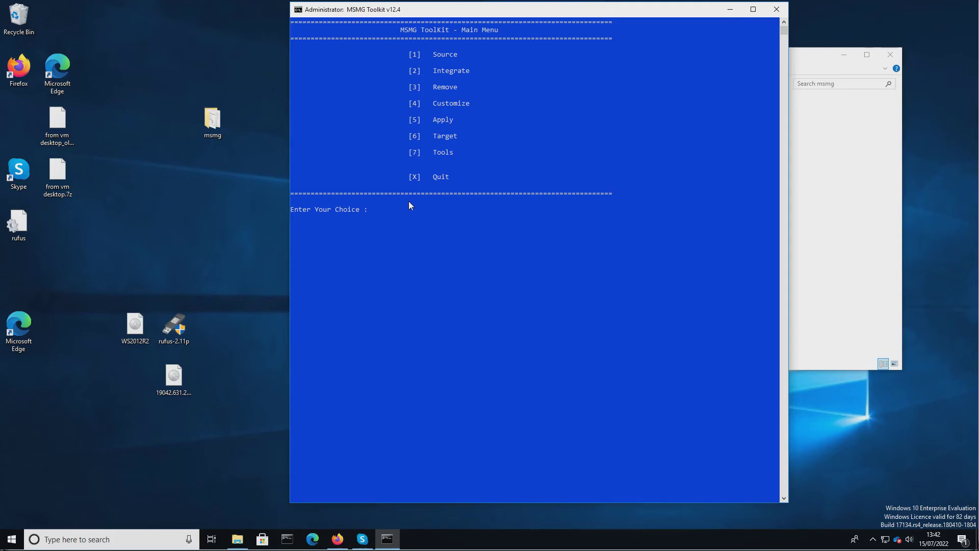
Step: Start making a DVD ISO image as the target and set its volume label to "Win 10 Ent Trial 19042"
key(6)
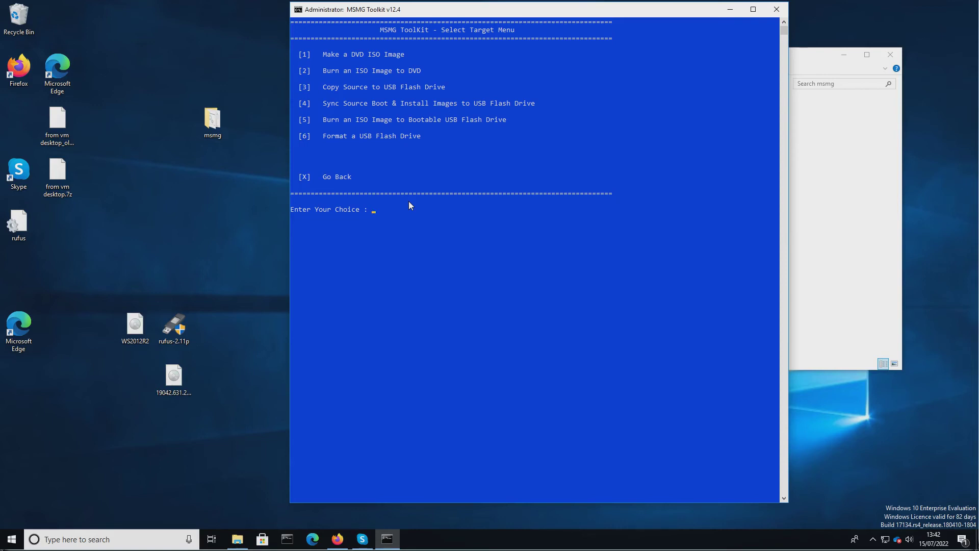
key(1)
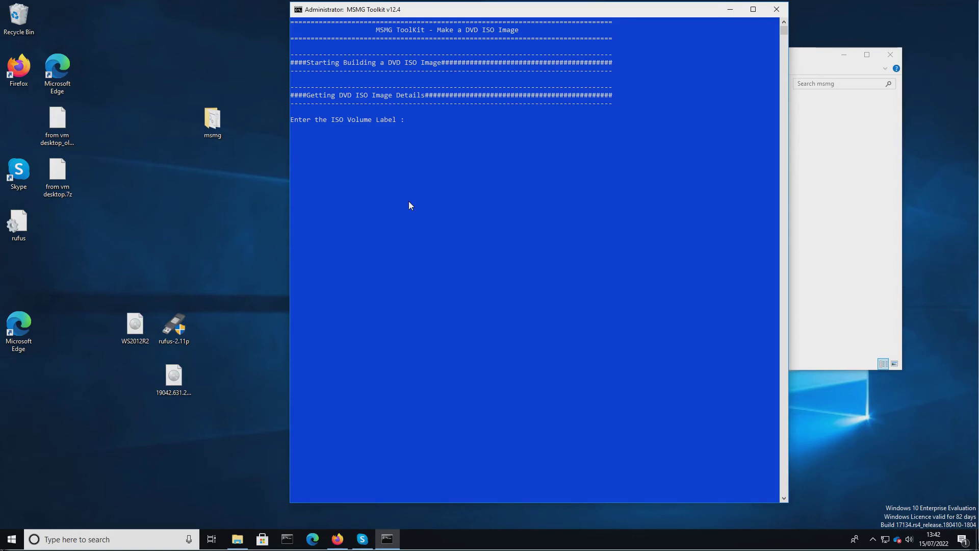
text(W)
text(in)
text( !))
key(BackSpace)
key(BackSpace)
text(1-)
text(0)
text( eN)
key(BackSpace)
key(BackSpace)
text(Ent Trial)
text(19042)
key(Return)
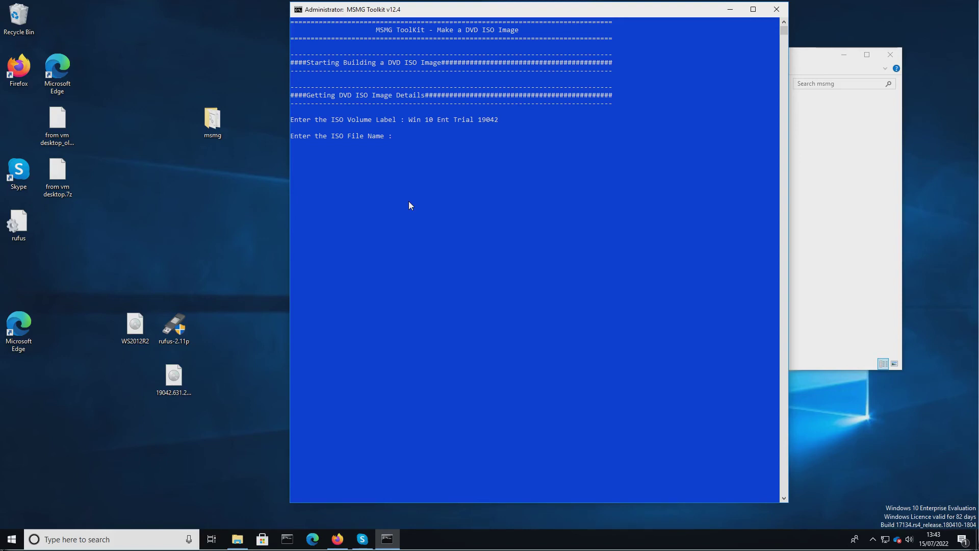
Step: Name the ISO file "Win-10-ent-trial-19042", build it and return to the main menu
text(Win-10-ent-trial-190442)
key(BackSpace)
text(2)
key(Return)
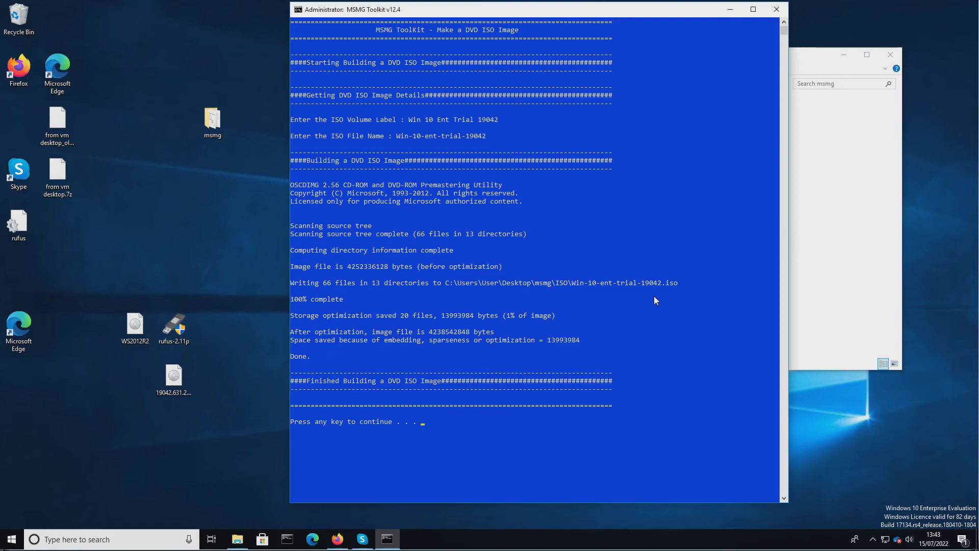
key(Return)
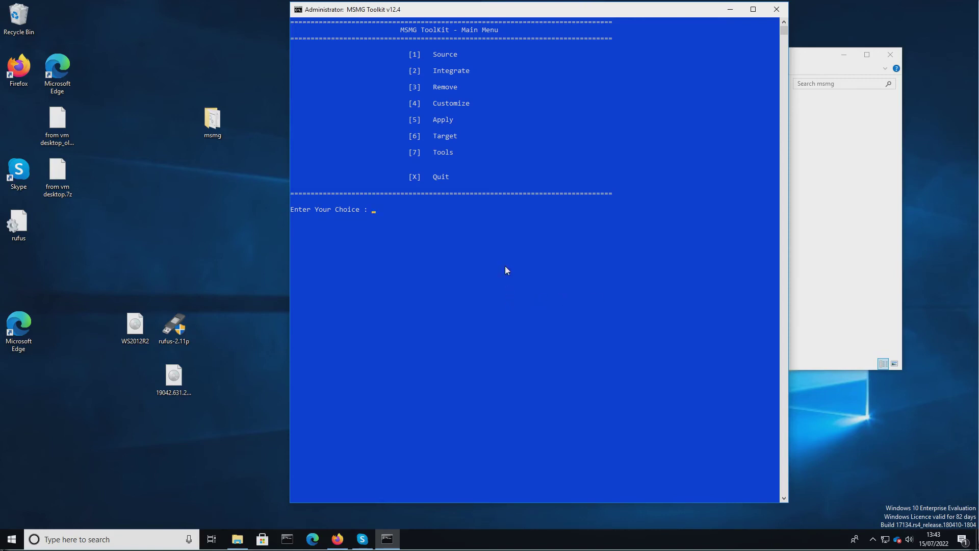
key(7)
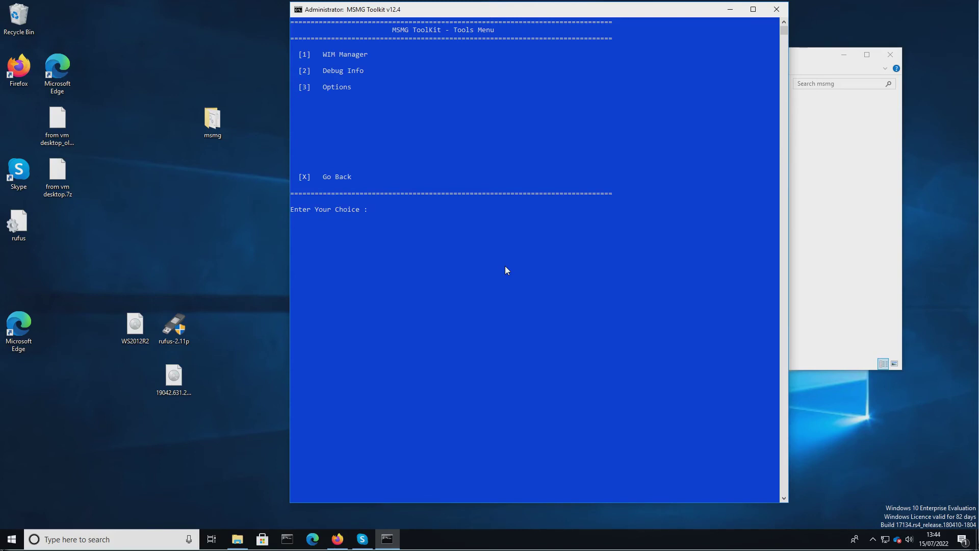
text(x)
key(Return)
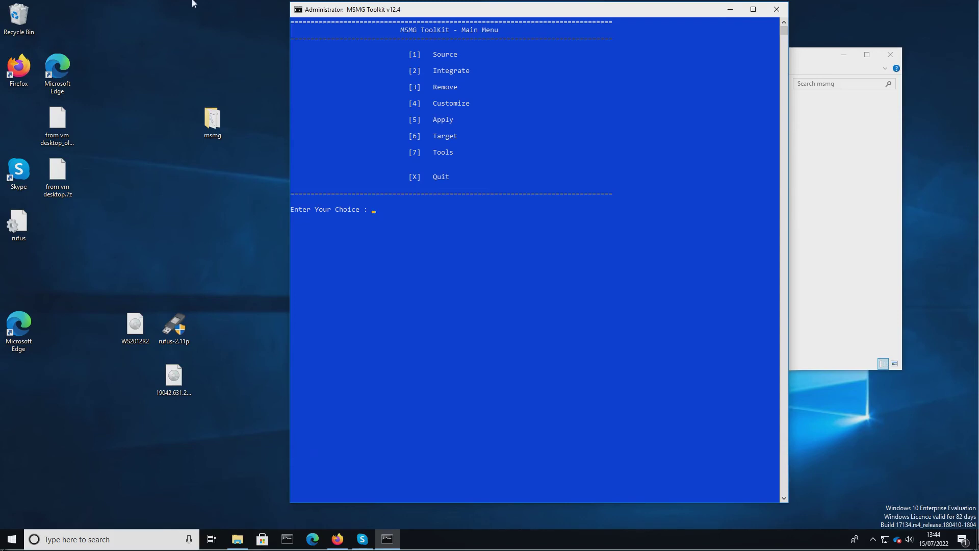
Step: Move the Win-10-ent-trial-19042 image from the msmg folder's ISO subfolder to the desktop
double_click(218, 116)
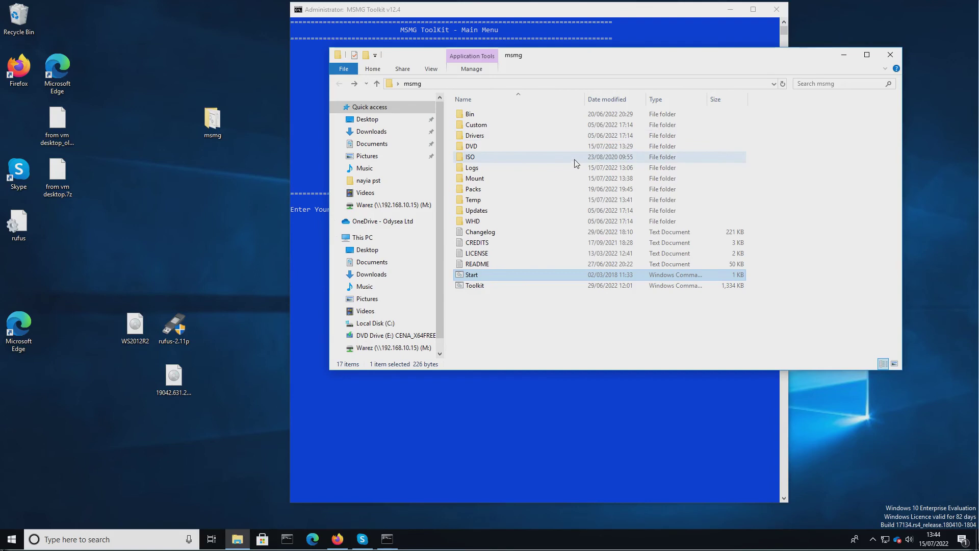
double_click(462, 160)
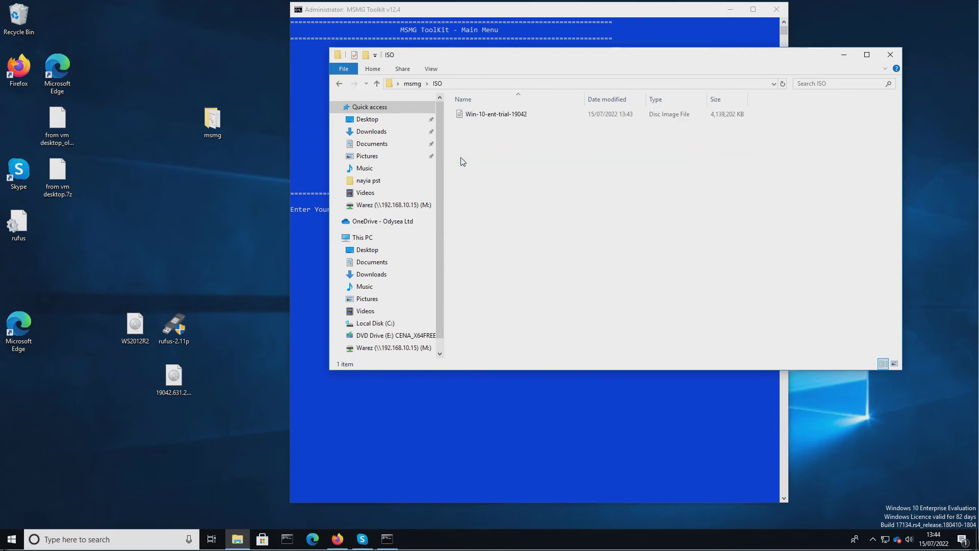
click(460, 116)
drag(461, 116, 206, 226)
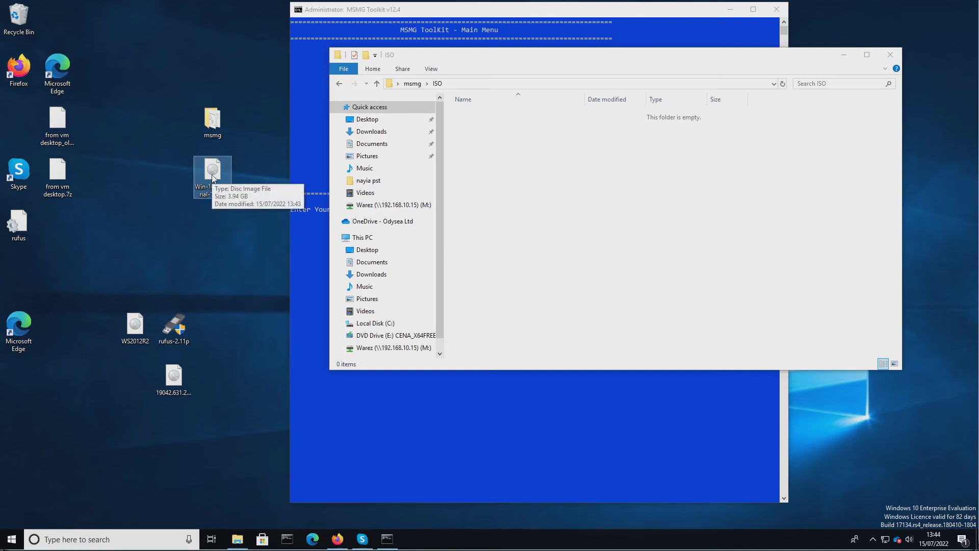
Step: Eject the CENA_X64FREE disc from DVD Drive (E:) and mount the Win-10-ent-trial-19042 image from the desktop
right_click(396, 336)
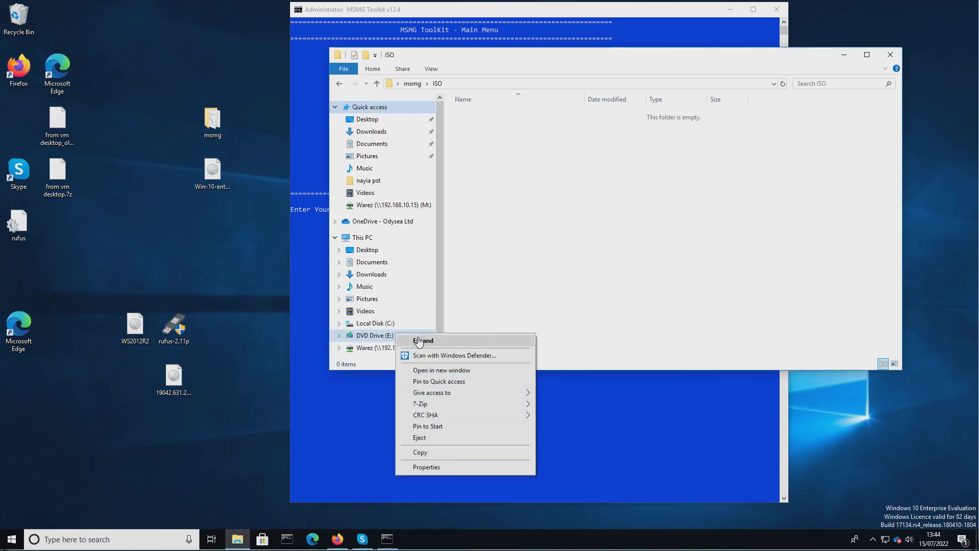
click(453, 437)
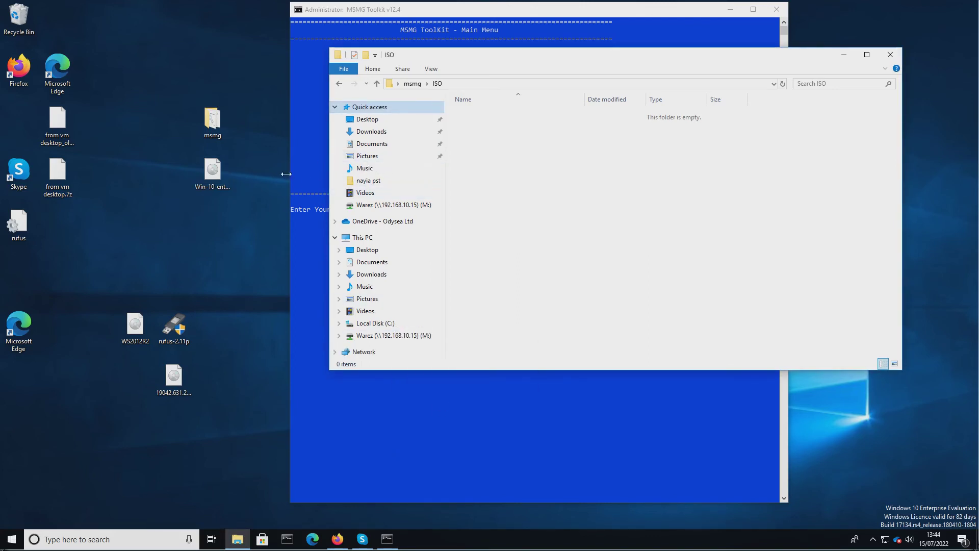
double_click(213, 174)
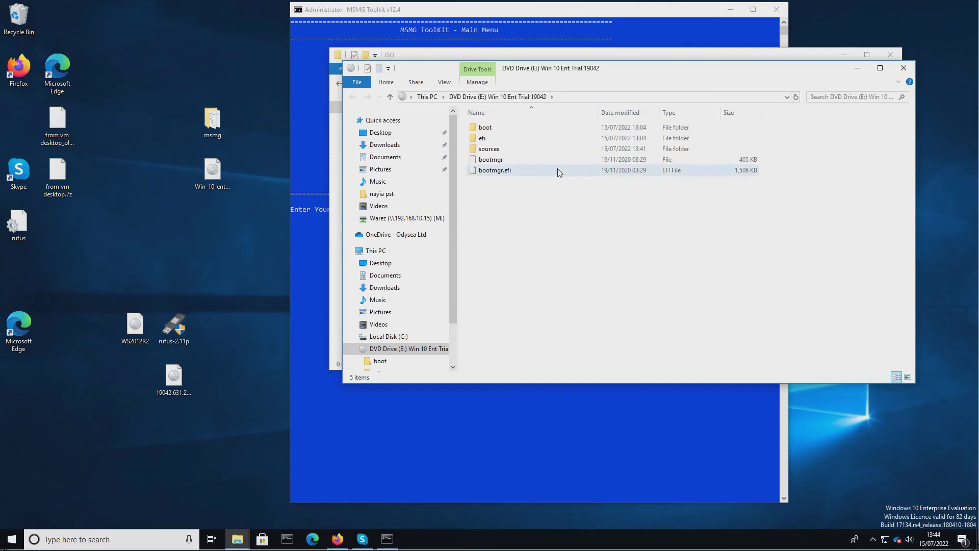
drag(618, 66, 647, 149)
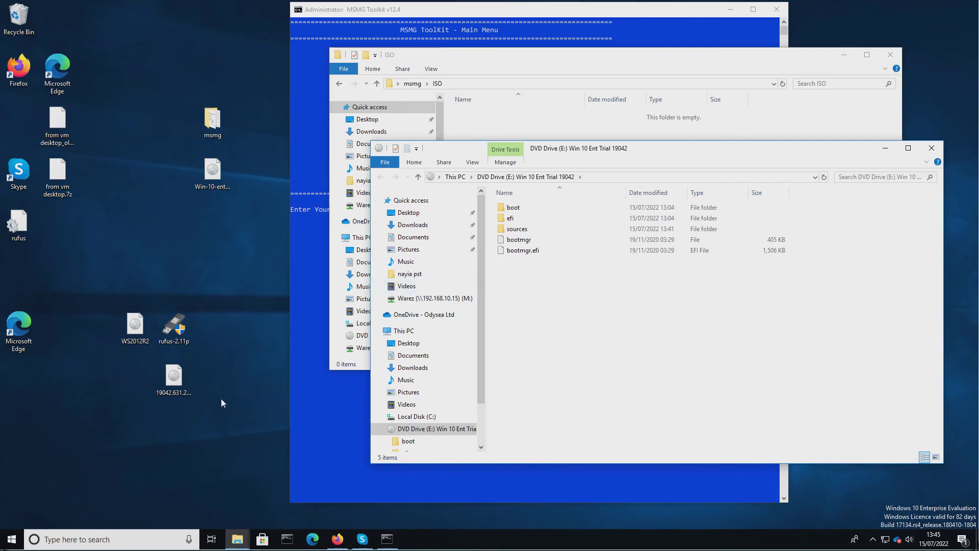
Step: Mount the original 19042.631 evaluation image, compare its root files with those of the new image, and close its window
click(177, 378)
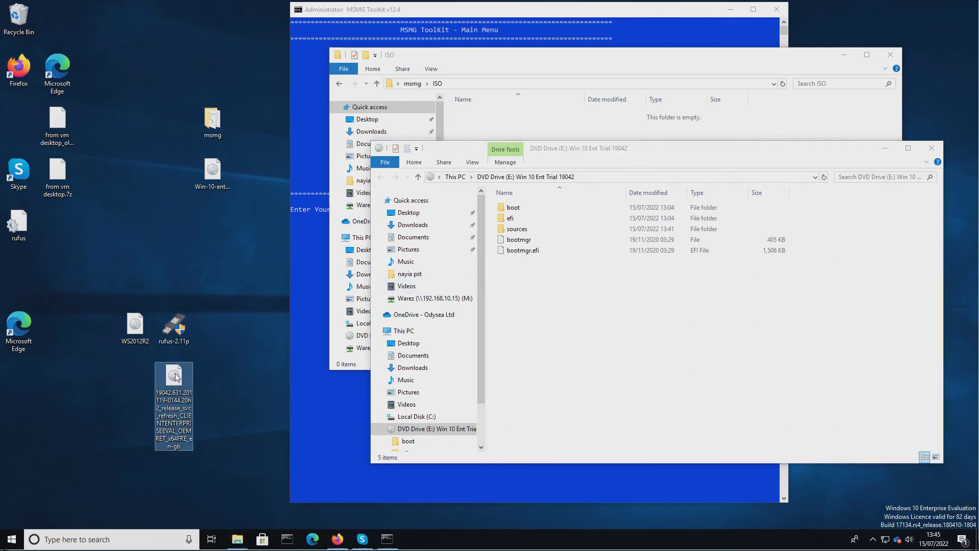
double_click(177, 378)
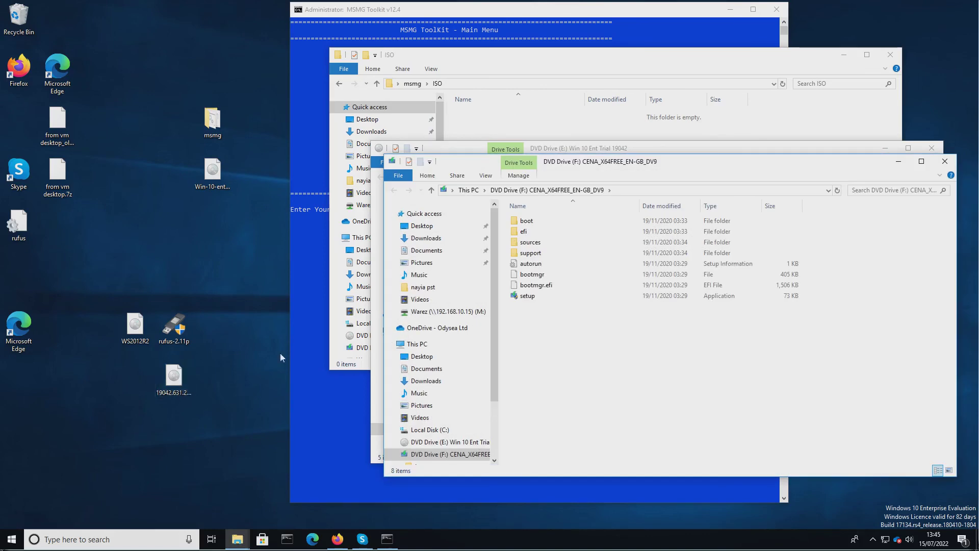
drag(624, 170, 638, 287)
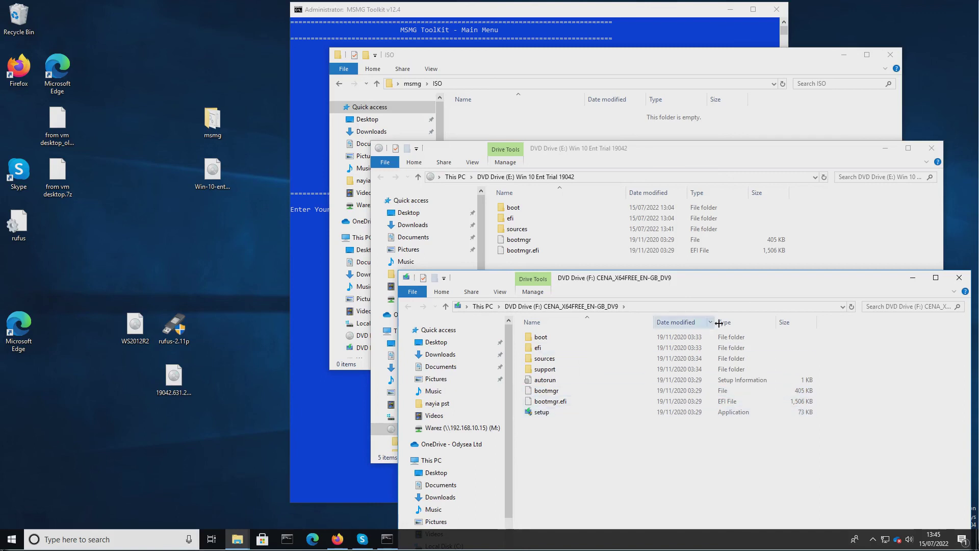
click(959, 277)
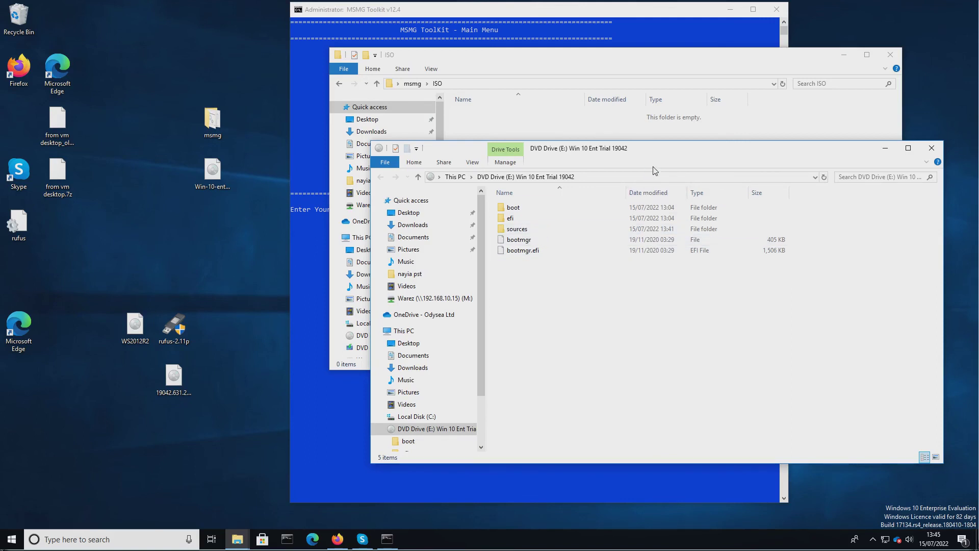
drag(656, 156, 608, 156)
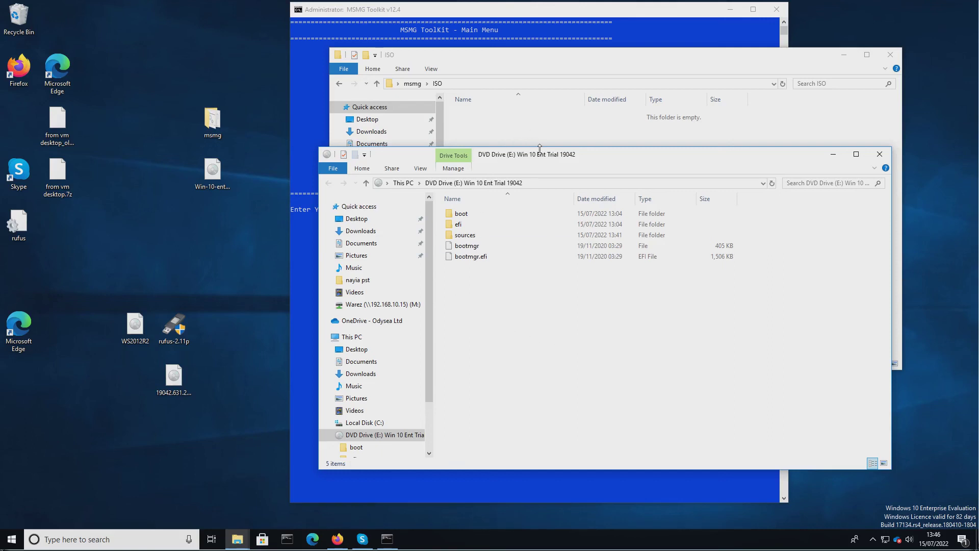
drag(539, 159, 578, 162)
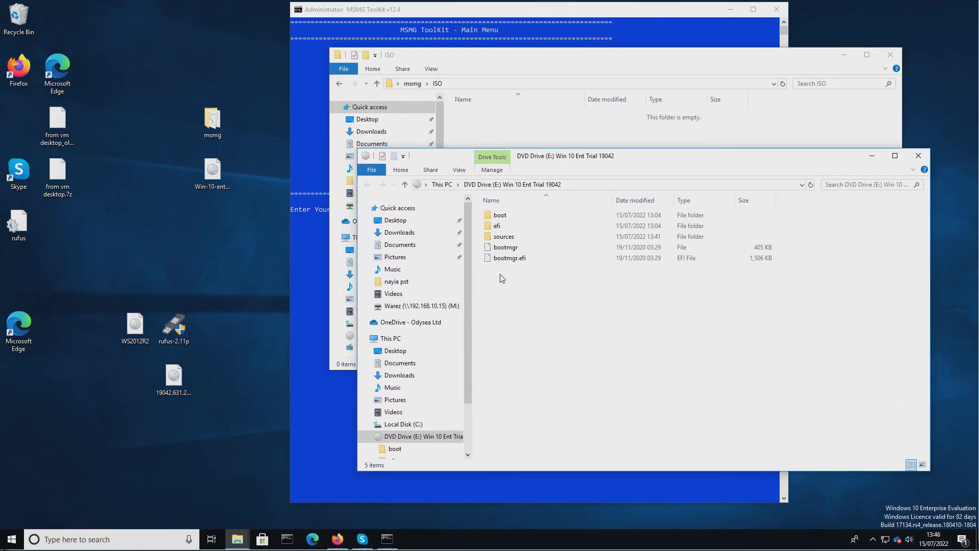
drag(500, 273, 570, 334)
click(656, 20)
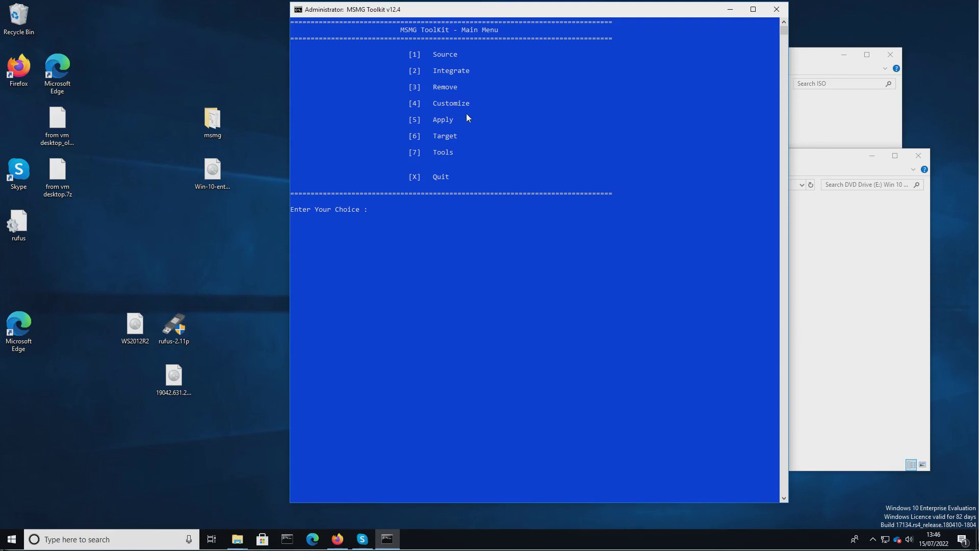
click(833, 325)
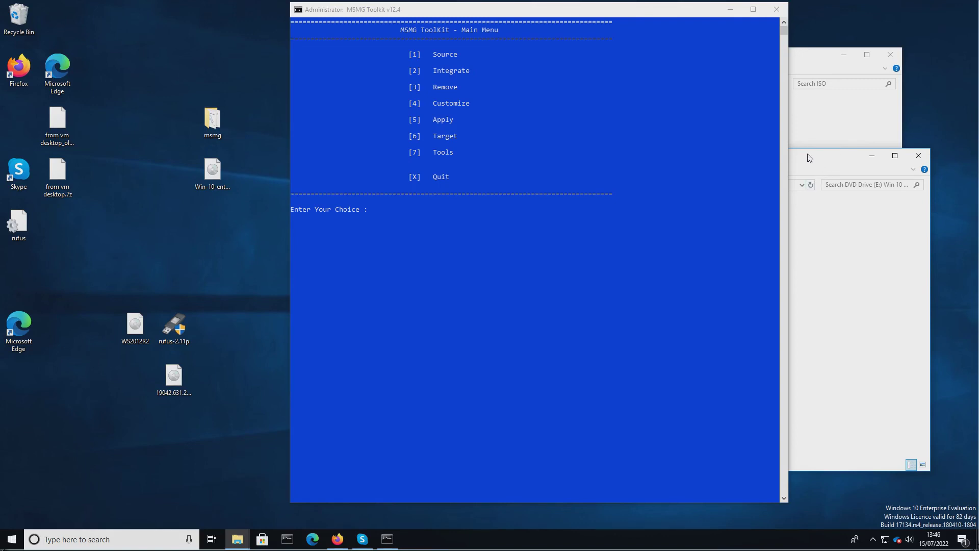
drag(801, 156, 813, 185)
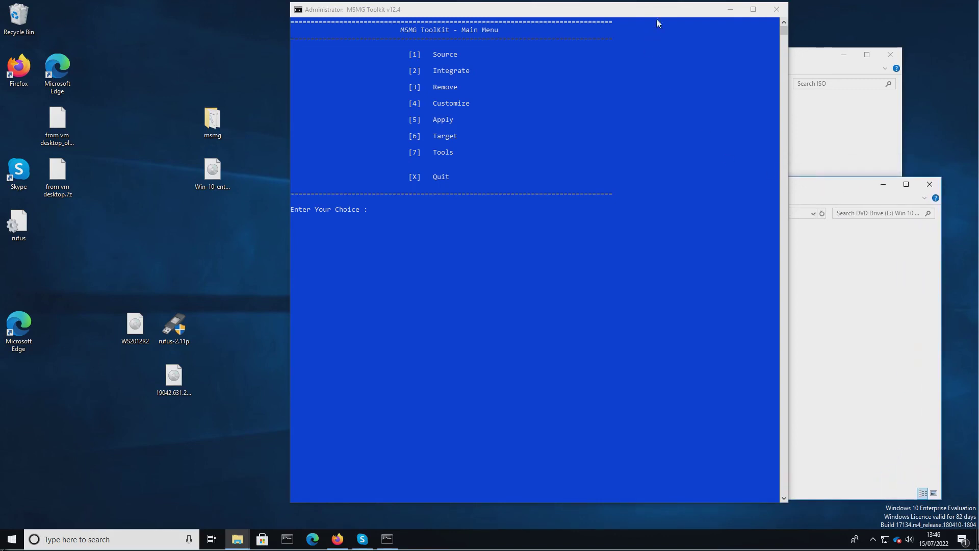
drag(660, 13, 367, 53)
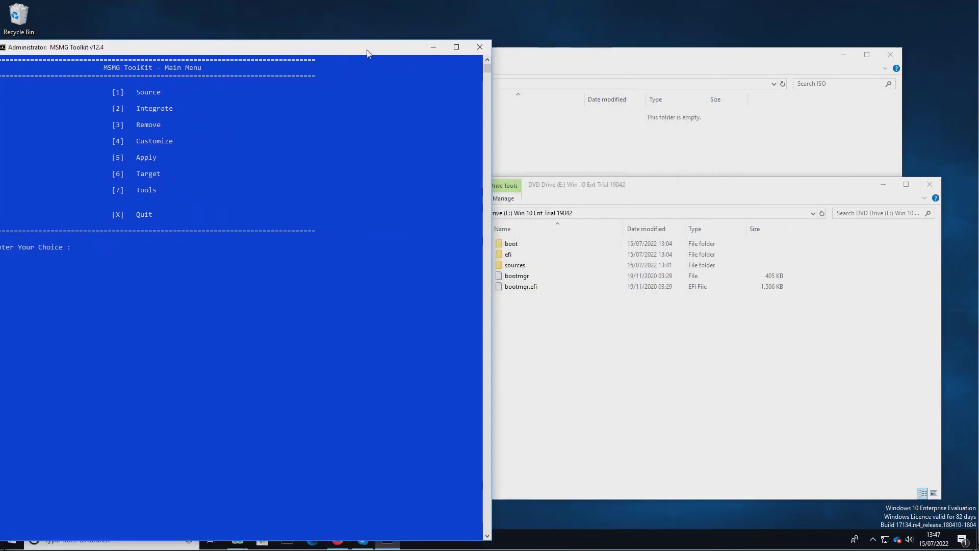
drag(711, 187, 659, 153)
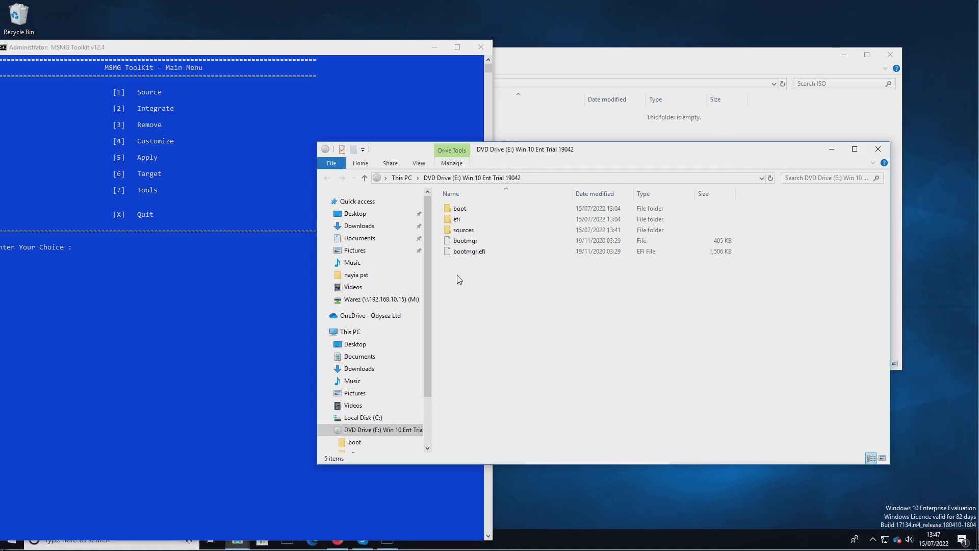
drag(455, 272, 547, 313)
drag(610, 150, 634, 230)
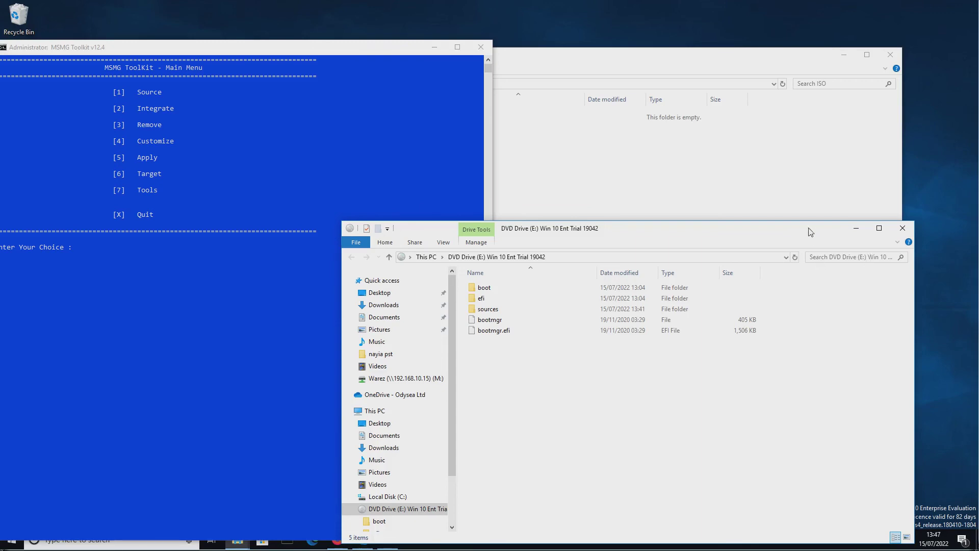
drag(811, 232, 824, 160)
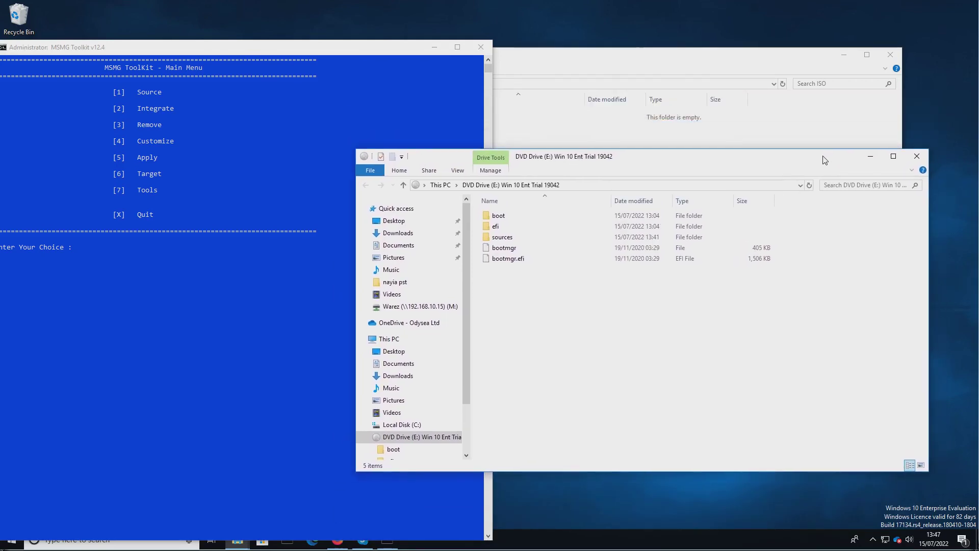